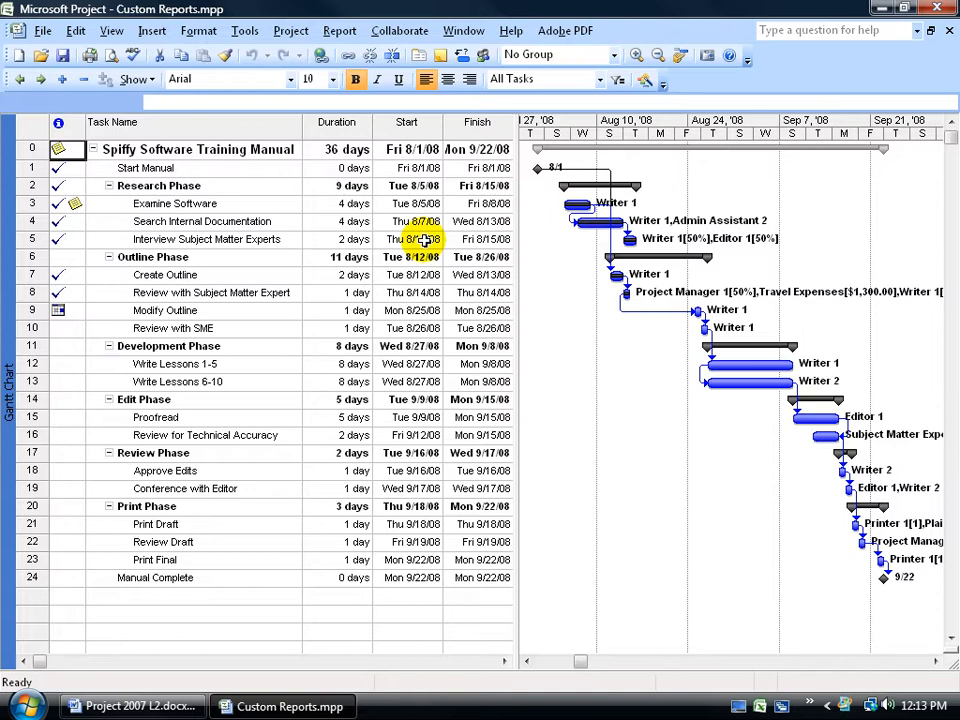
- Open the list of custom reports
left_click(337, 31)
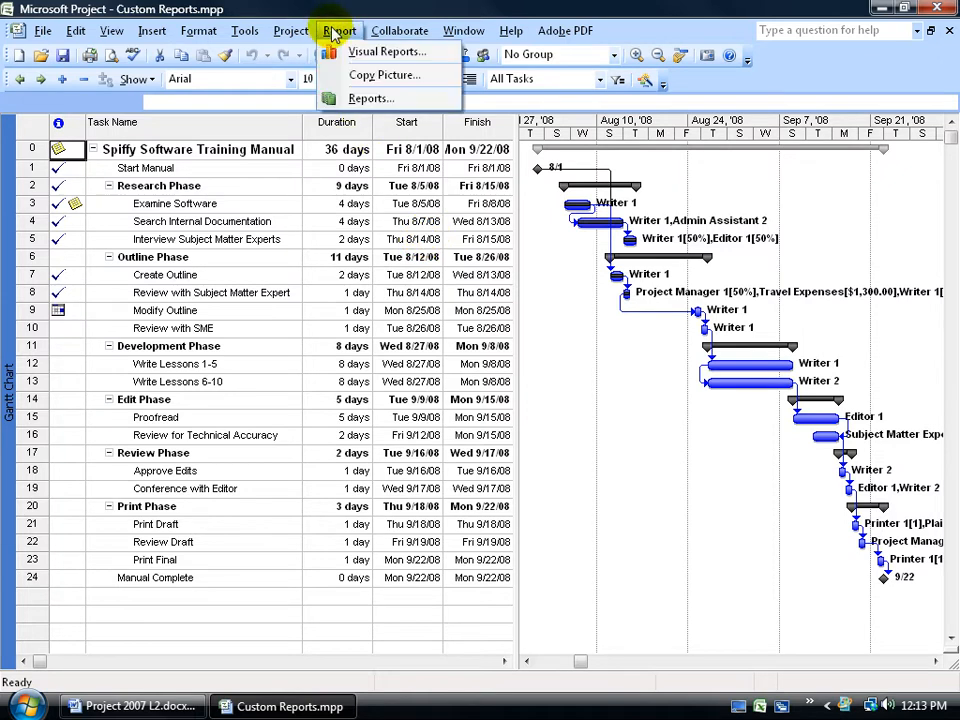
left_click(338, 97)
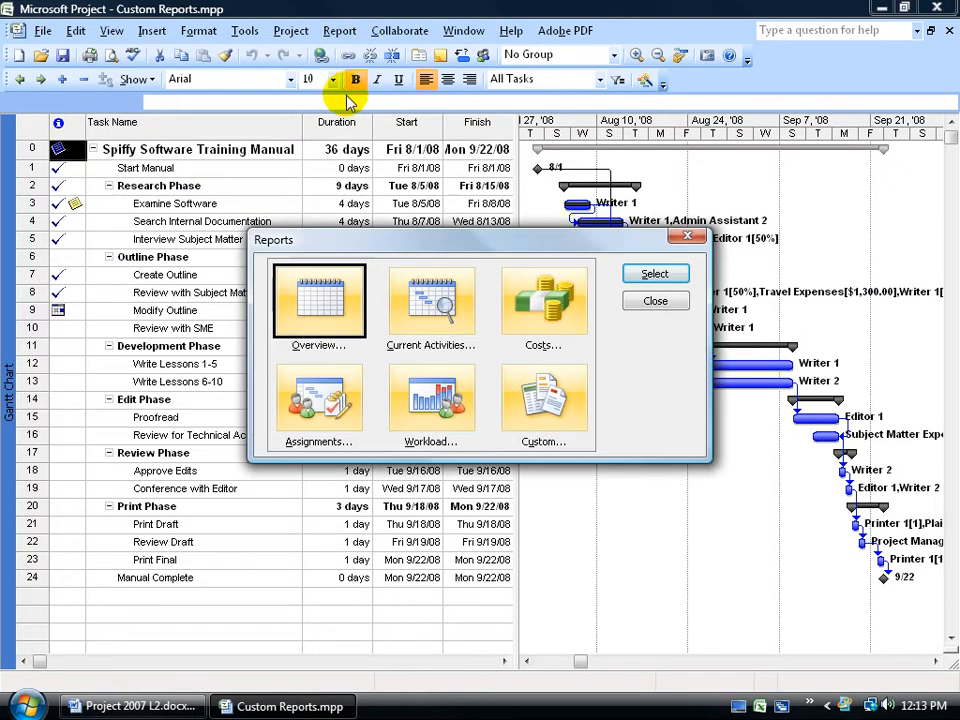
double_click(531, 400)
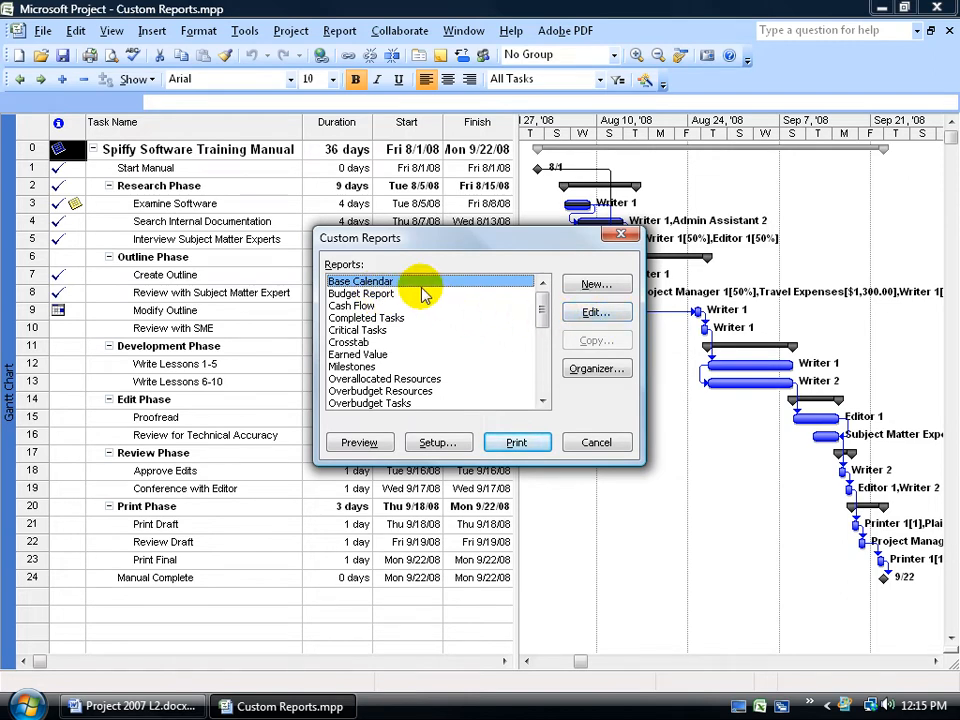
- Copy the Task report and name the copy Baseline & Interim Dates
left_click_drag(541, 307, 546, 368)
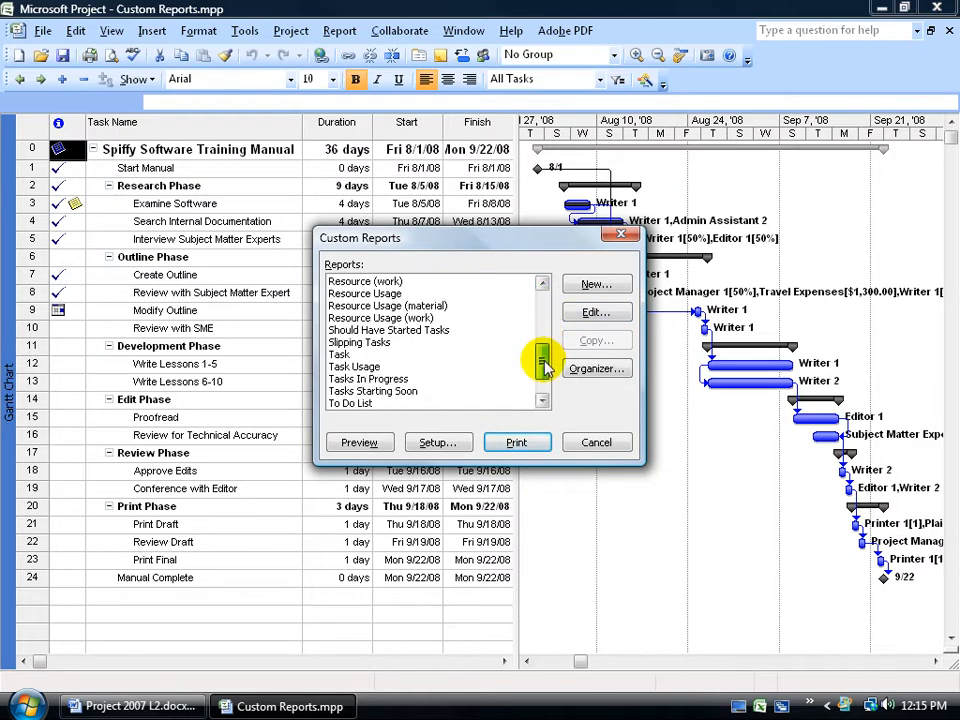
left_click(358, 355)
left_click(600, 344)
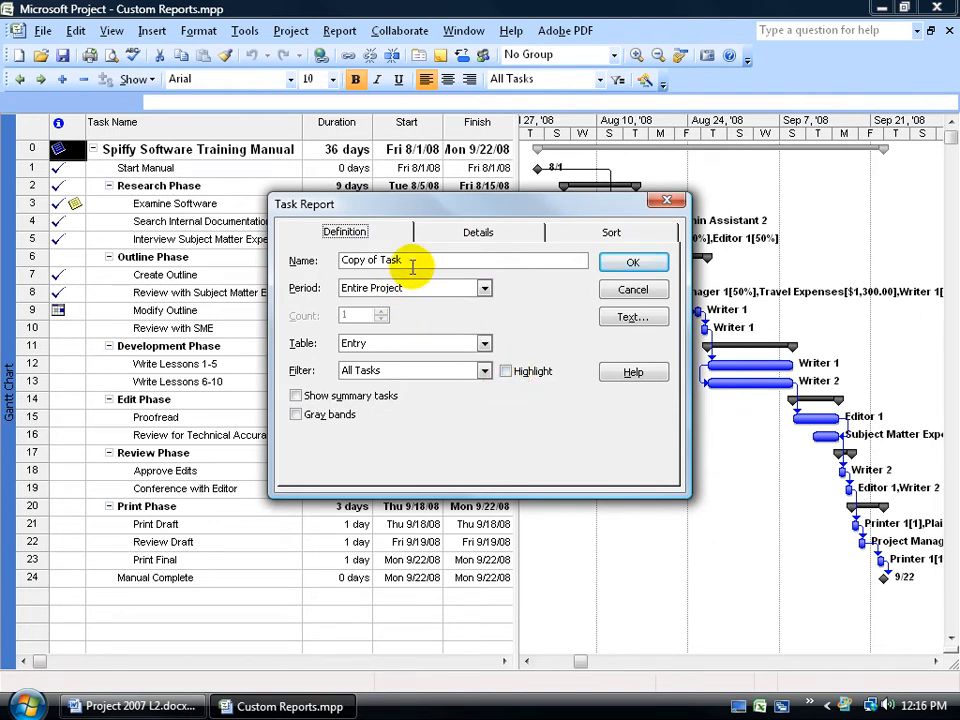
left_click_drag(410, 261, 321, 262)
type("Baseline & Interim Dates")
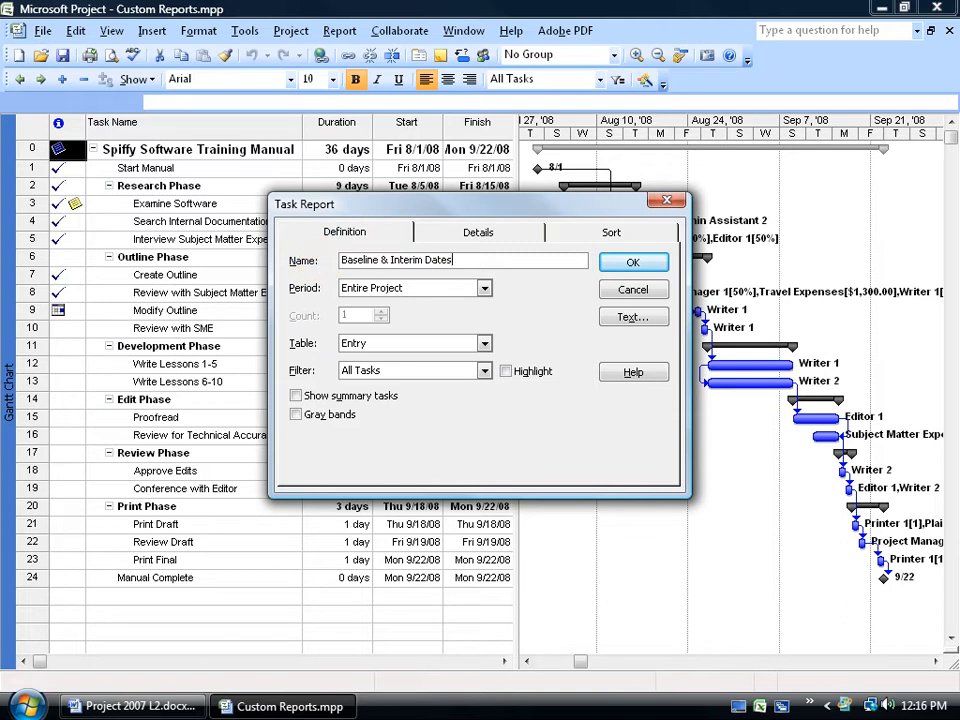
- Set the report period to Entire Project, the table to Baseline Interim Dates, and show summary tasks
left_click(484, 288)
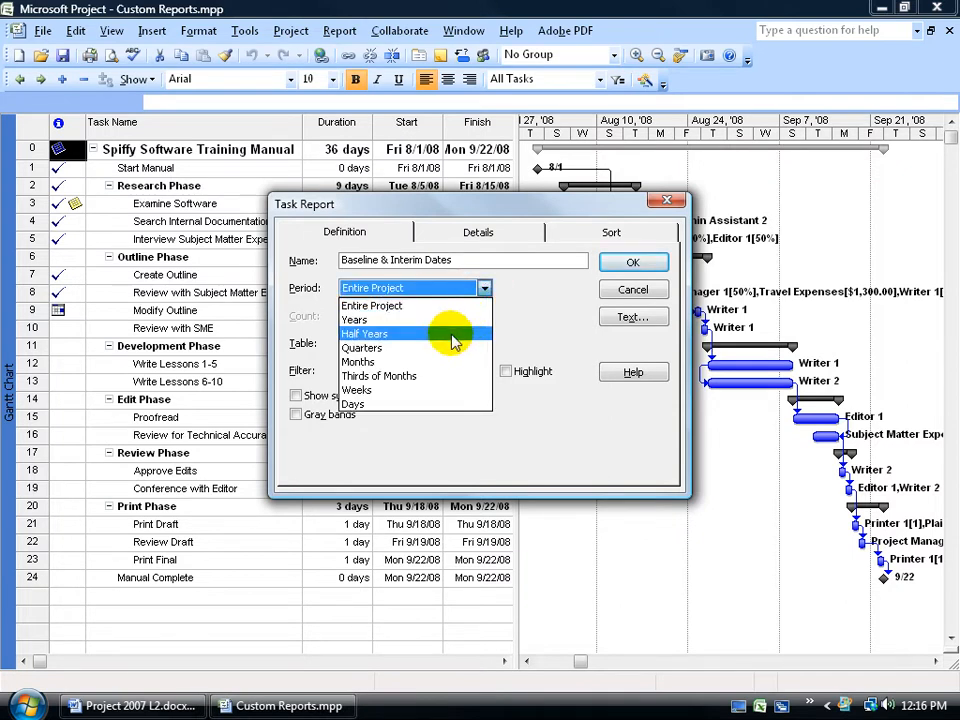
left_click(441, 304)
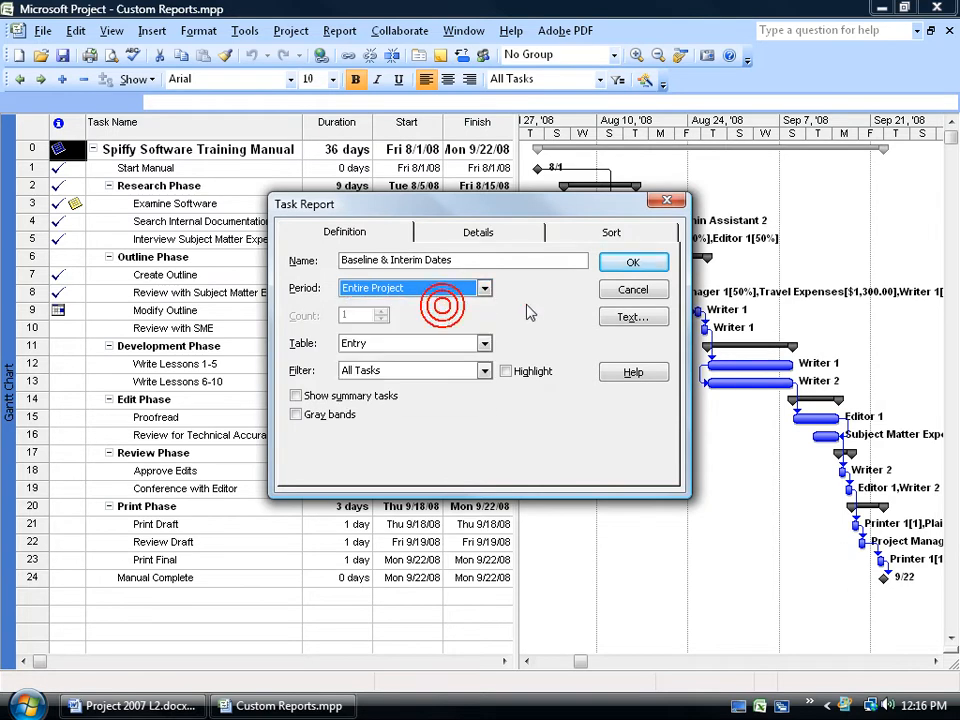
left_click(484, 343)
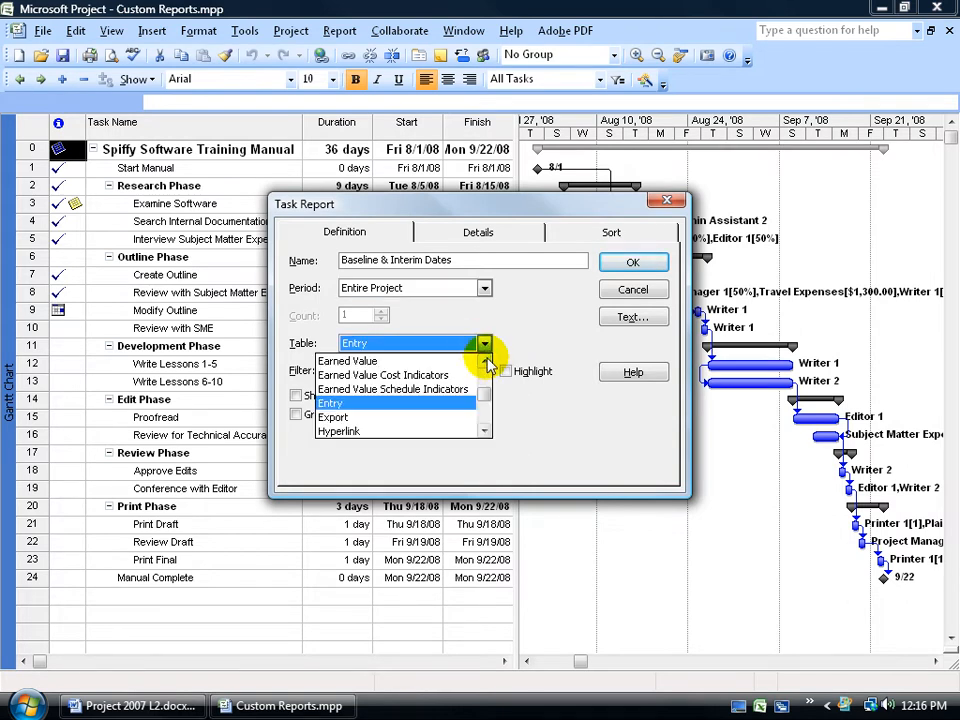
left_click(486, 362)
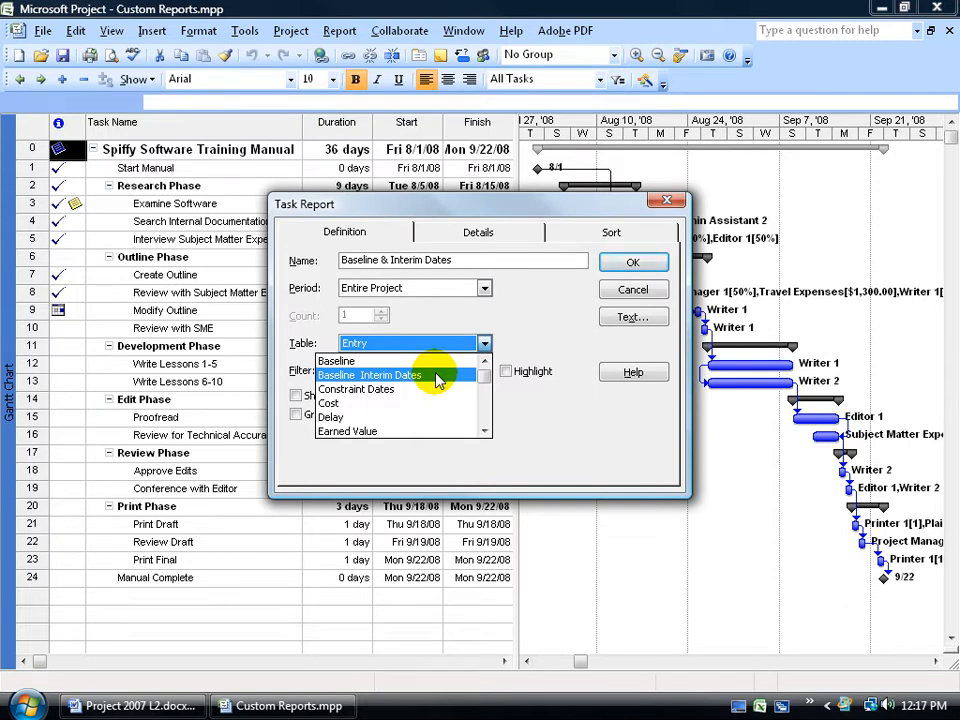
left_click(407, 375)
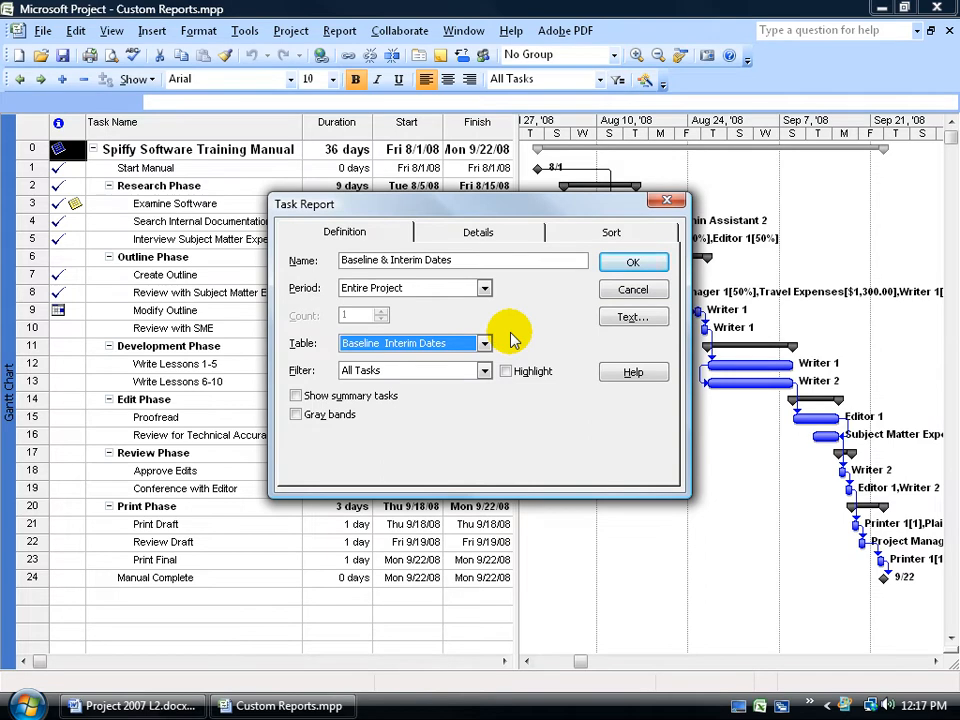
left_click(296, 395)
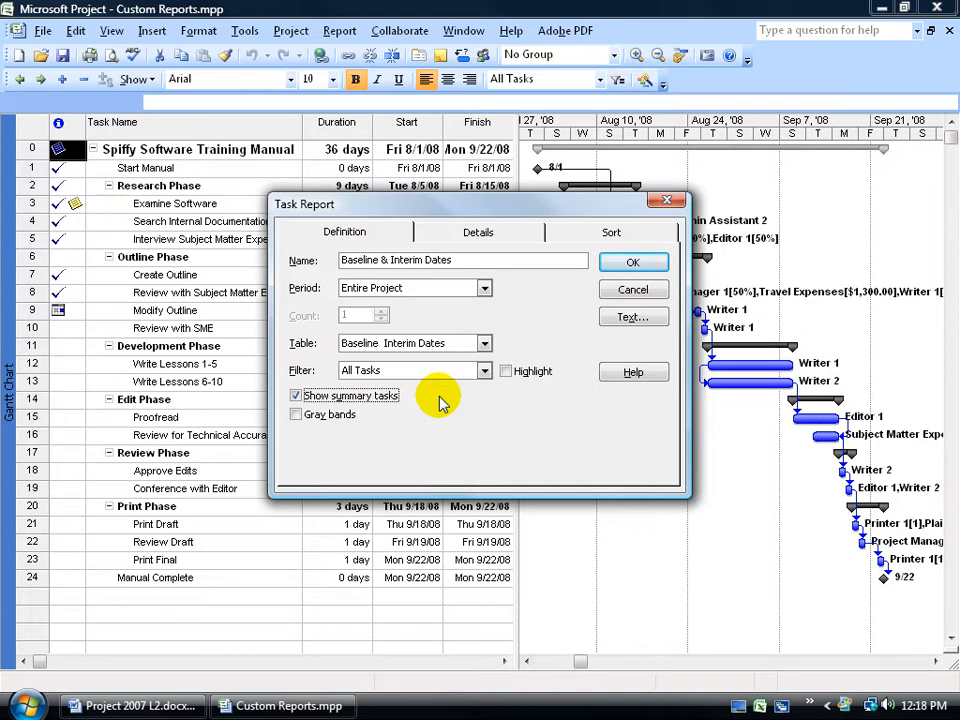
- Set the summary task text size to 10 and save the report definition
left_click(630, 318)
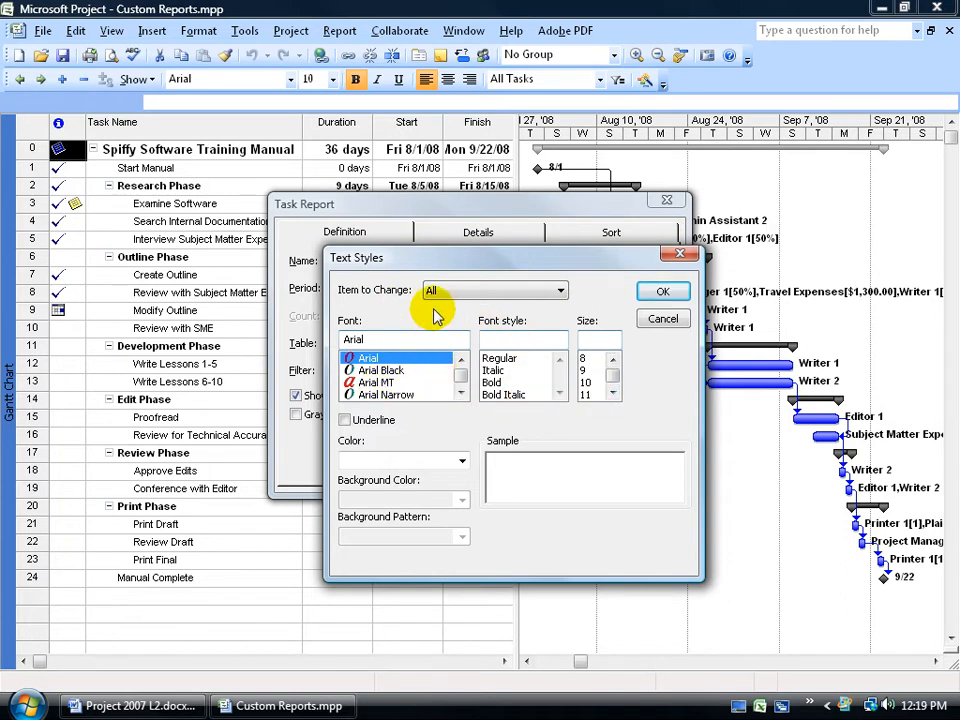
left_click(560, 291)
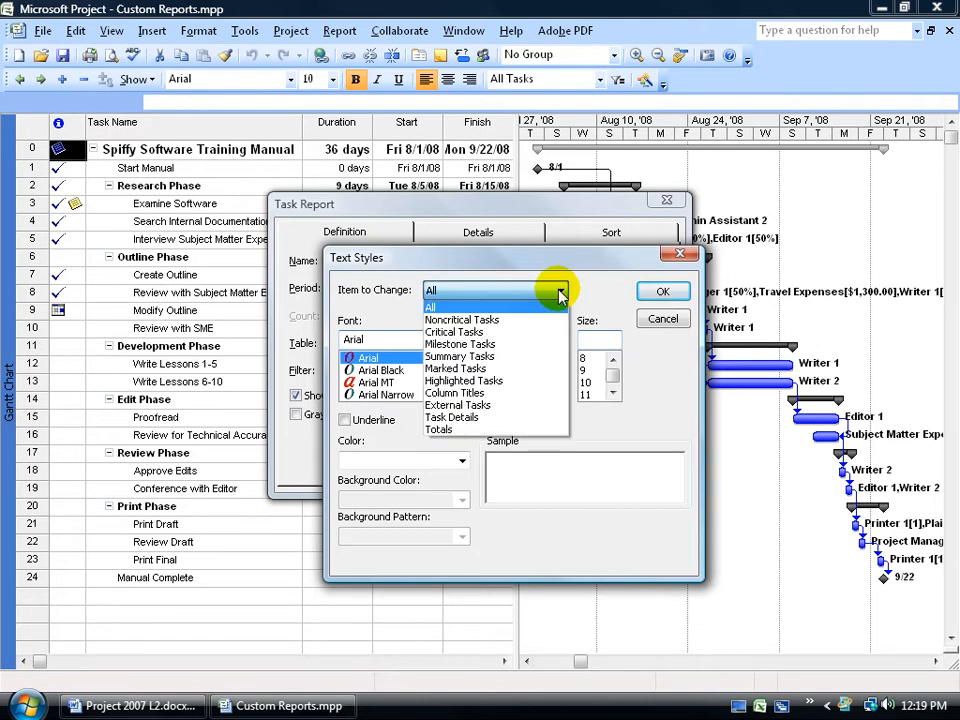
left_click(536, 356)
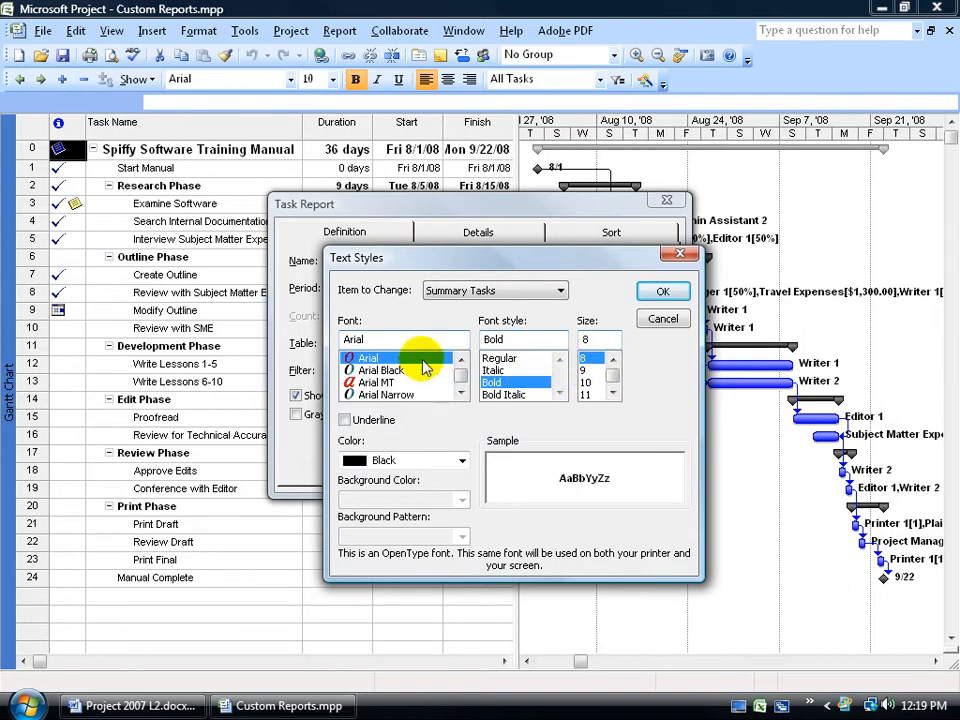
left_click(586, 382)
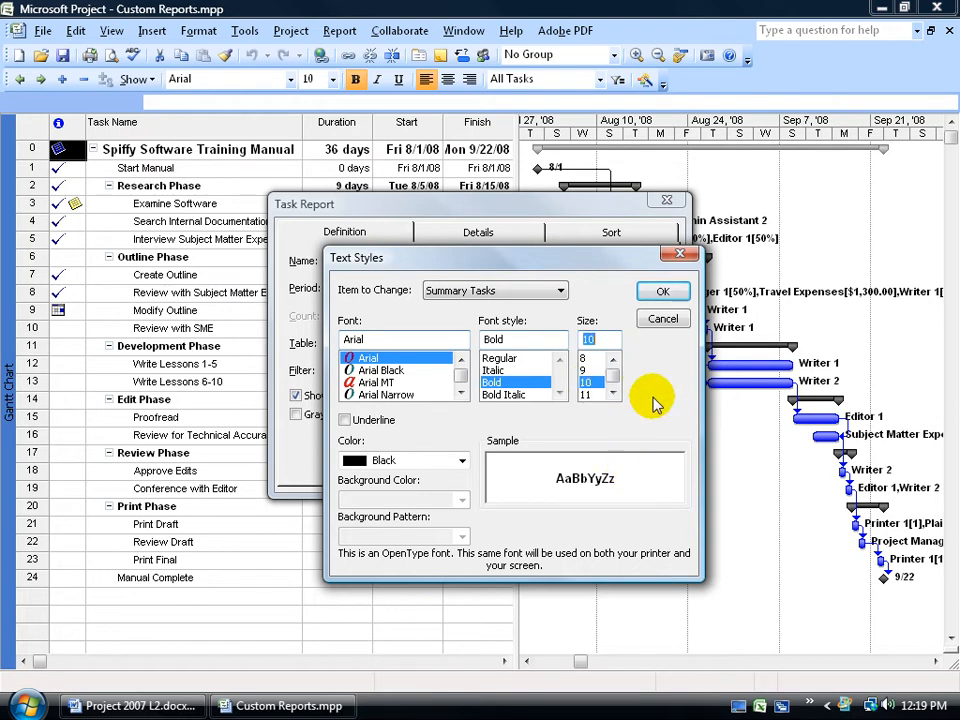
left_click(662, 291)
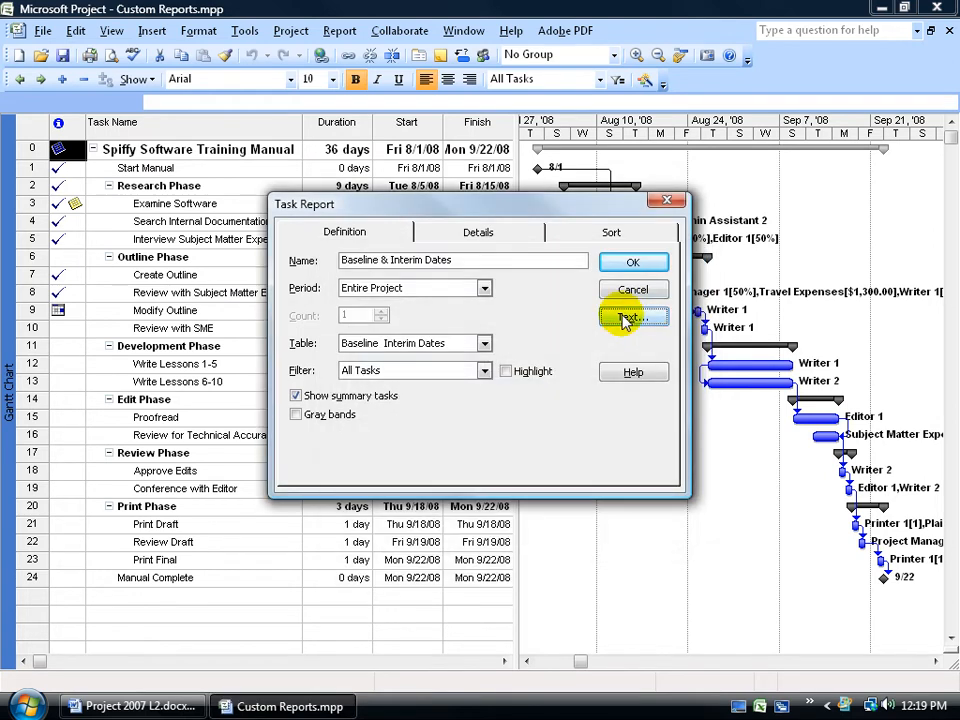
left_click(623, 262)
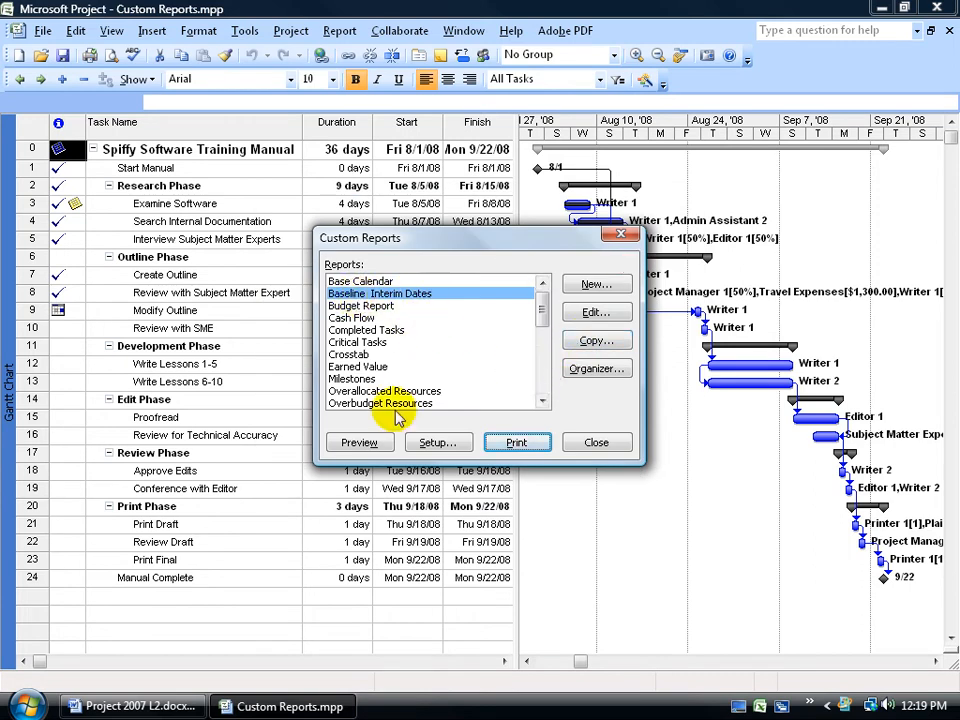
- Preview the new report, zooming in and paging through both pages
left_click(370, 443)
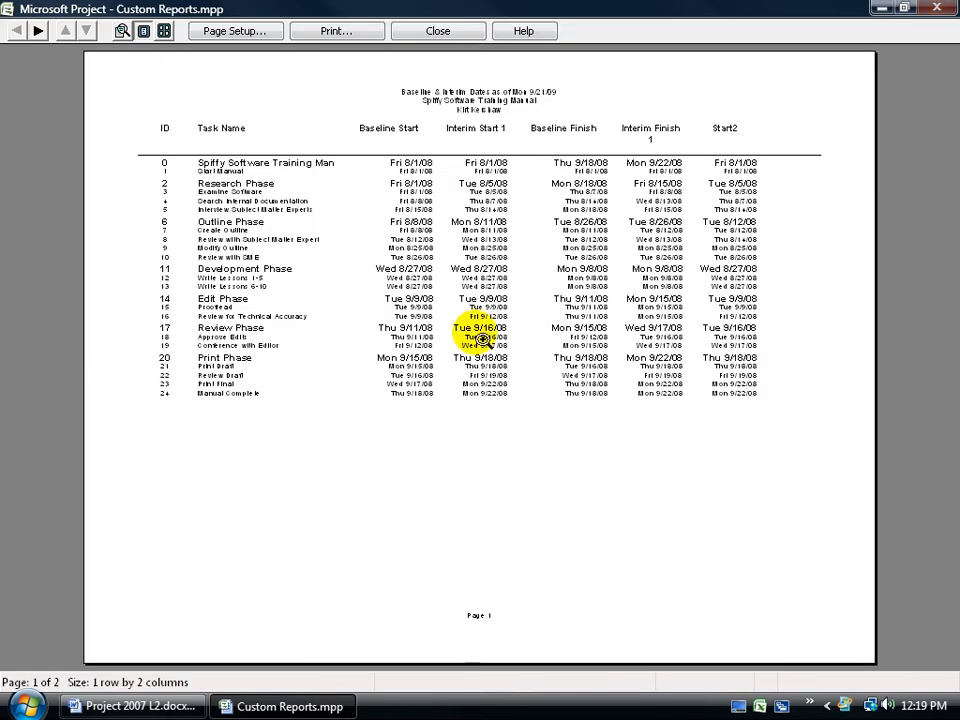
left_click(481, 290)
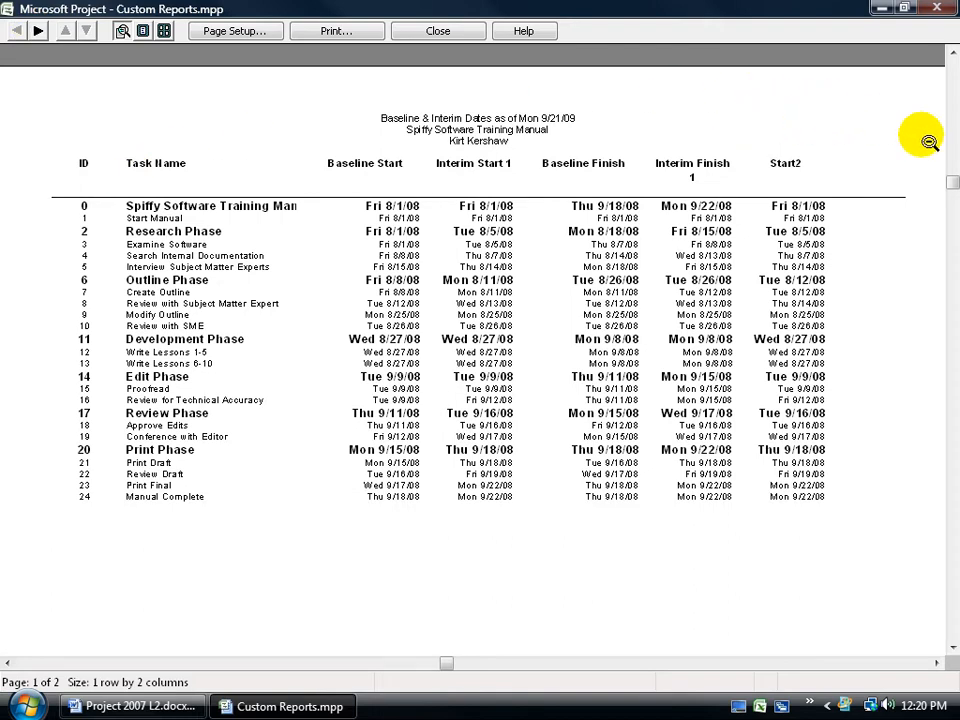
left_click(38, 30)
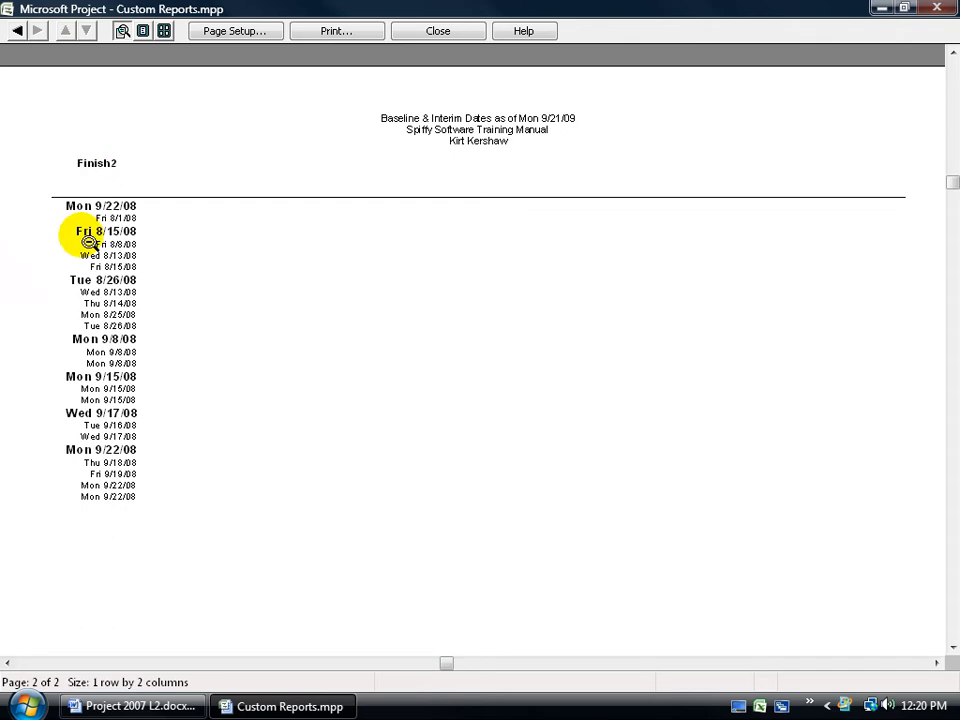
left_click(17, 31)
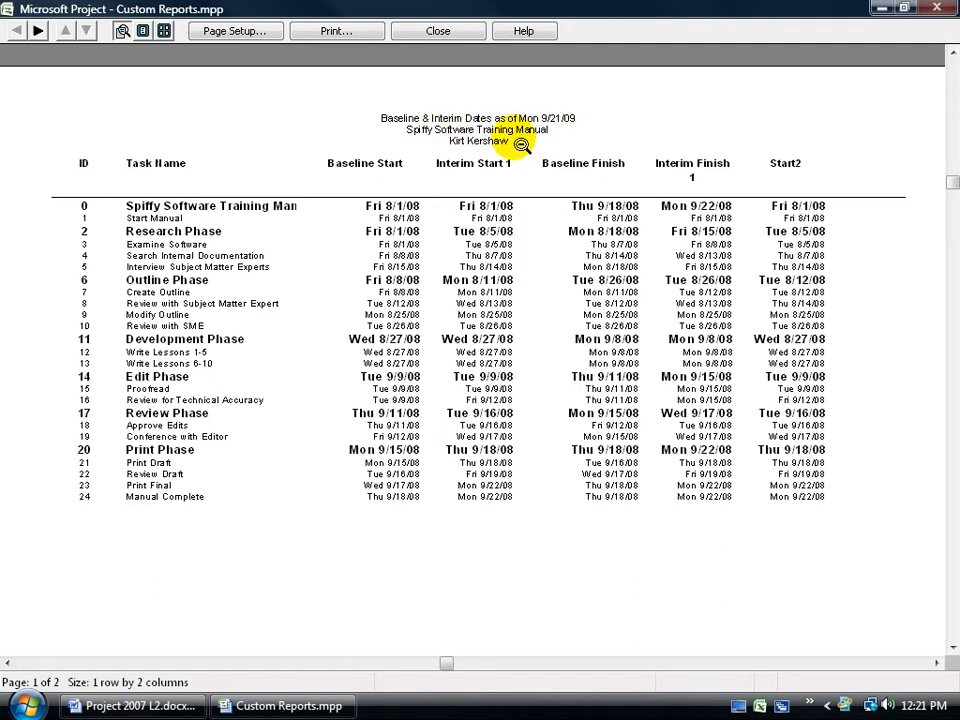
left_click(512, 189)
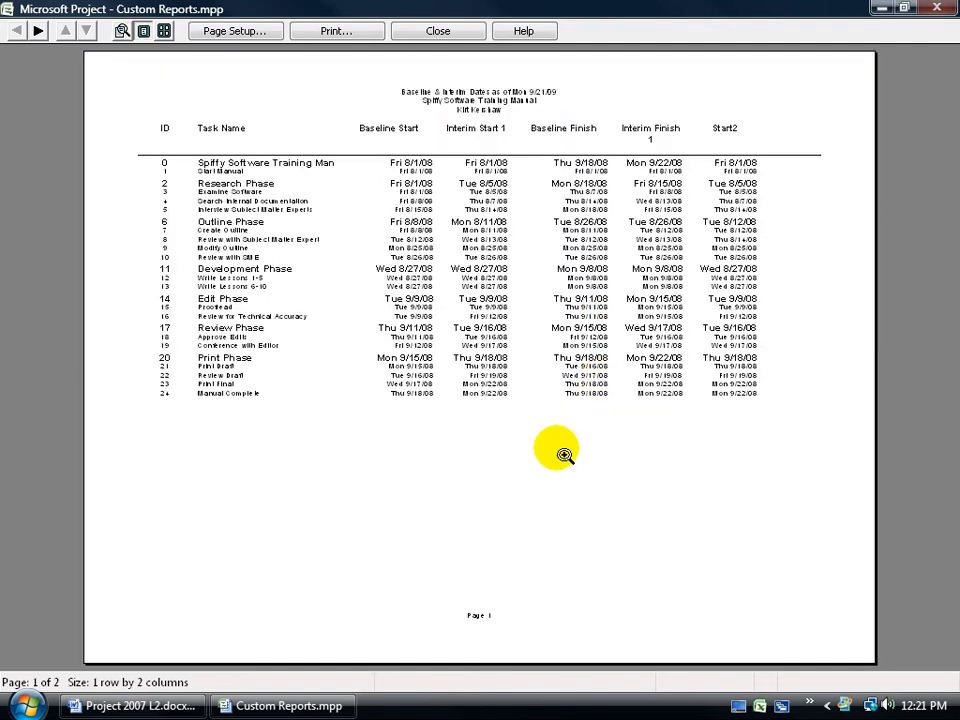
left_click(484, 617)
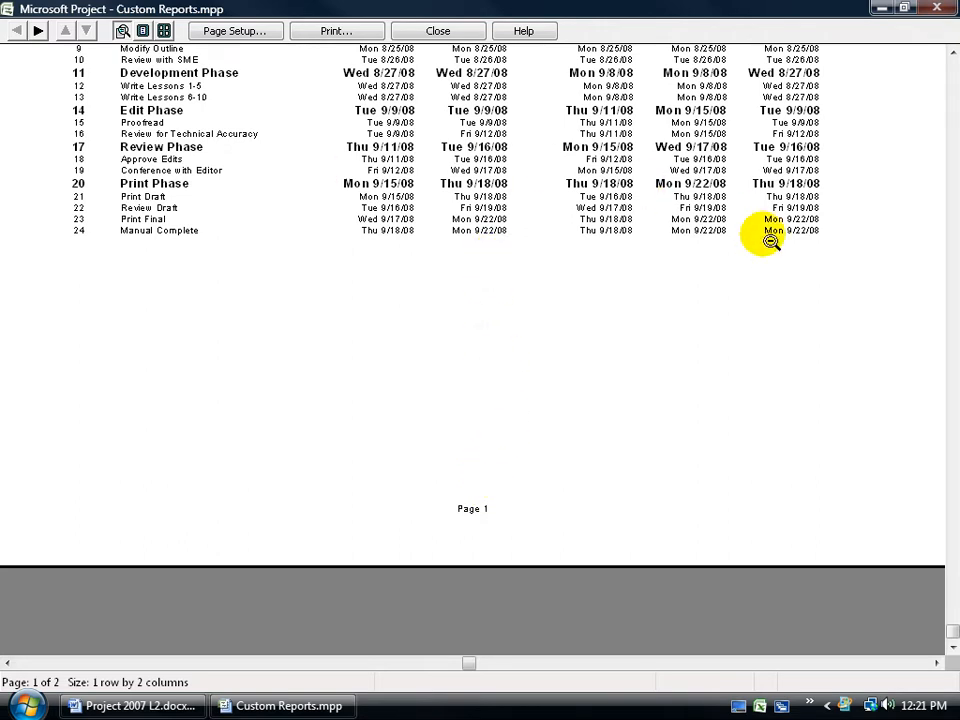
- Scale the report to 85% of normal size
left_click(250, 31)
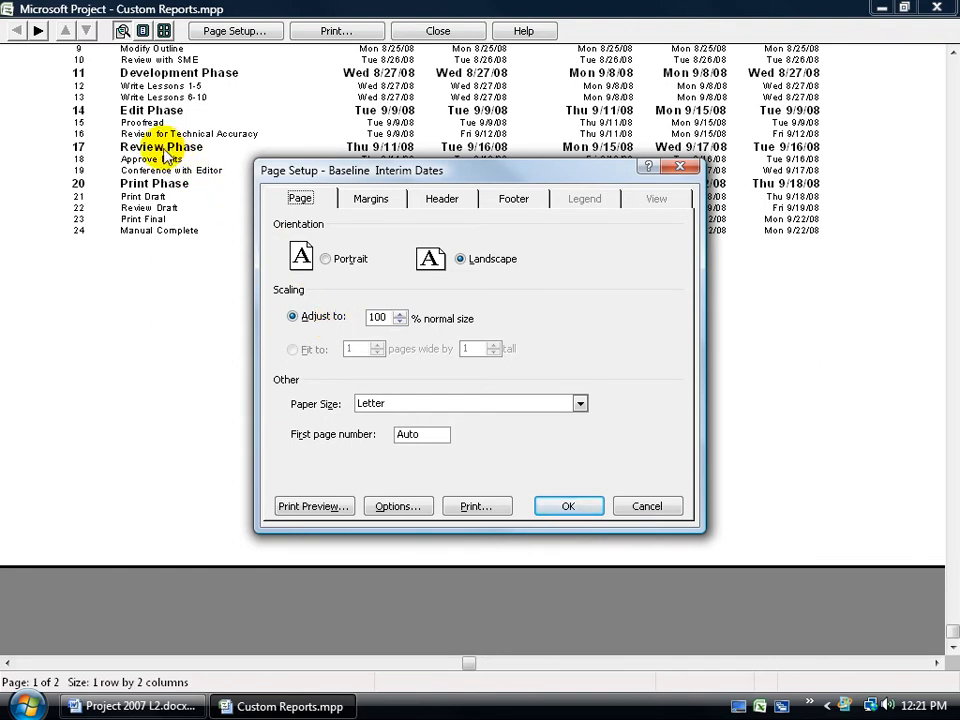
left_click(399, 322)
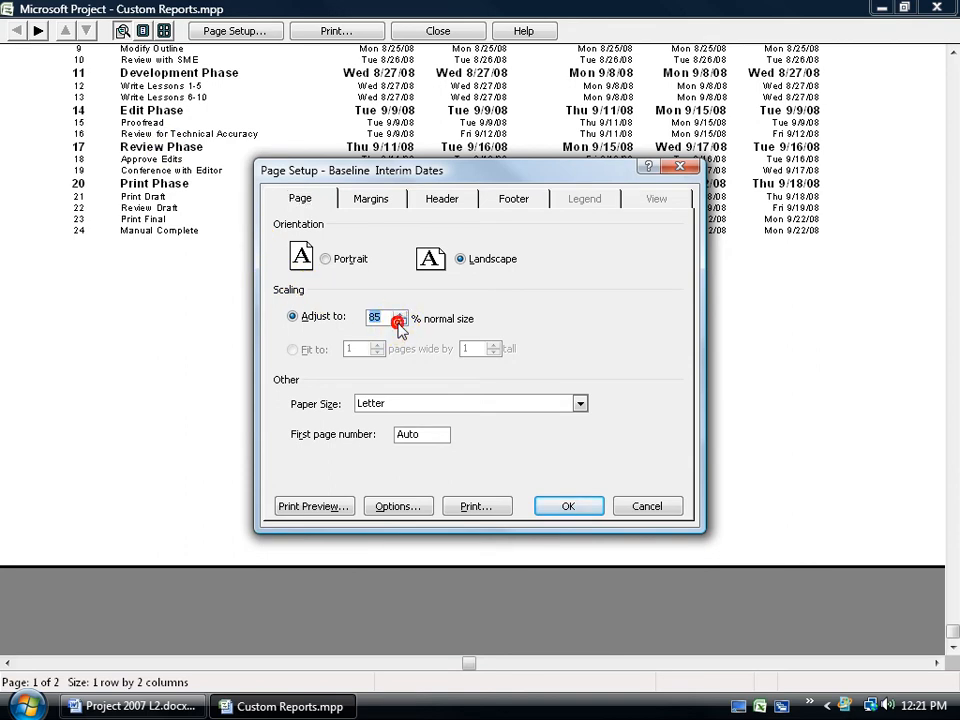
left_click(568, 506)
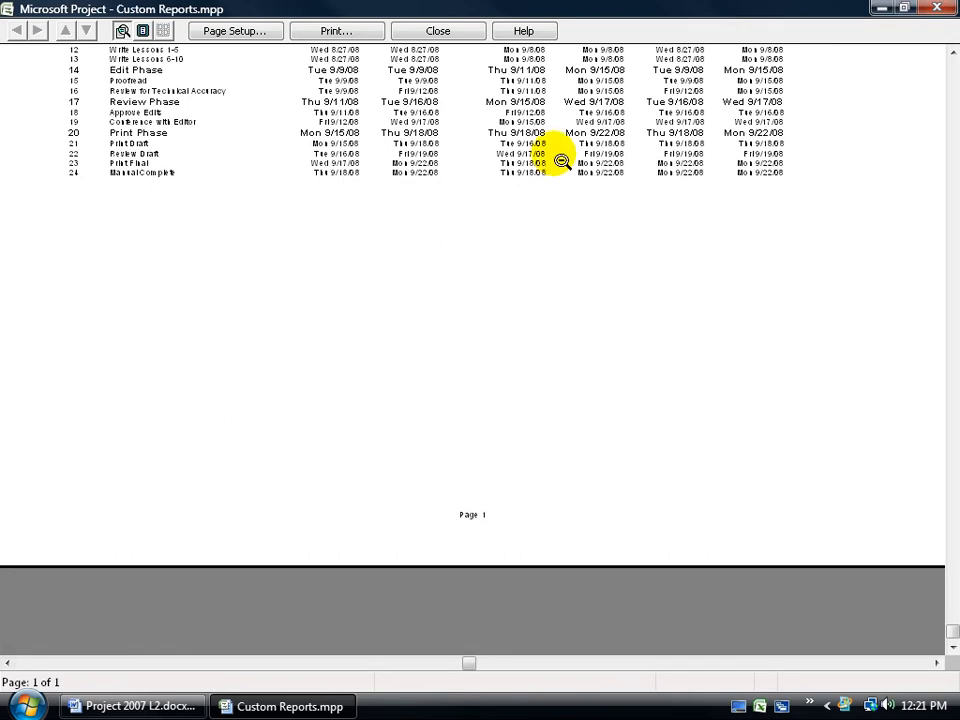
- Set the report scaling back to 100% of normal size
scroll(590, 150, "up", 1)
scroll(590, 150, "up", 5)
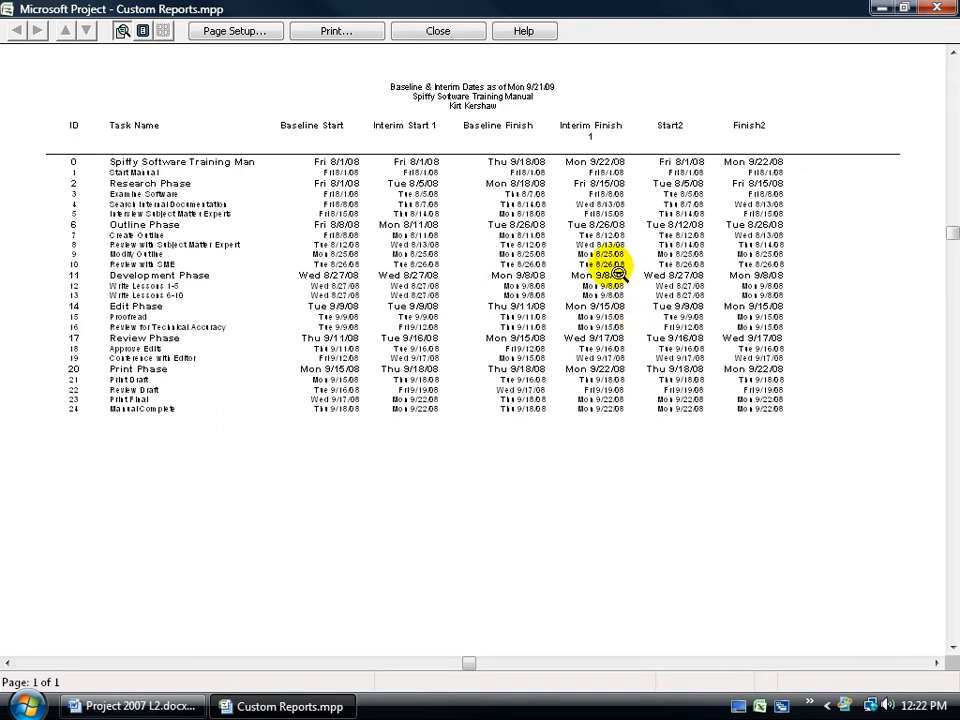
left_click(232, 30)
left_click(399, 313)
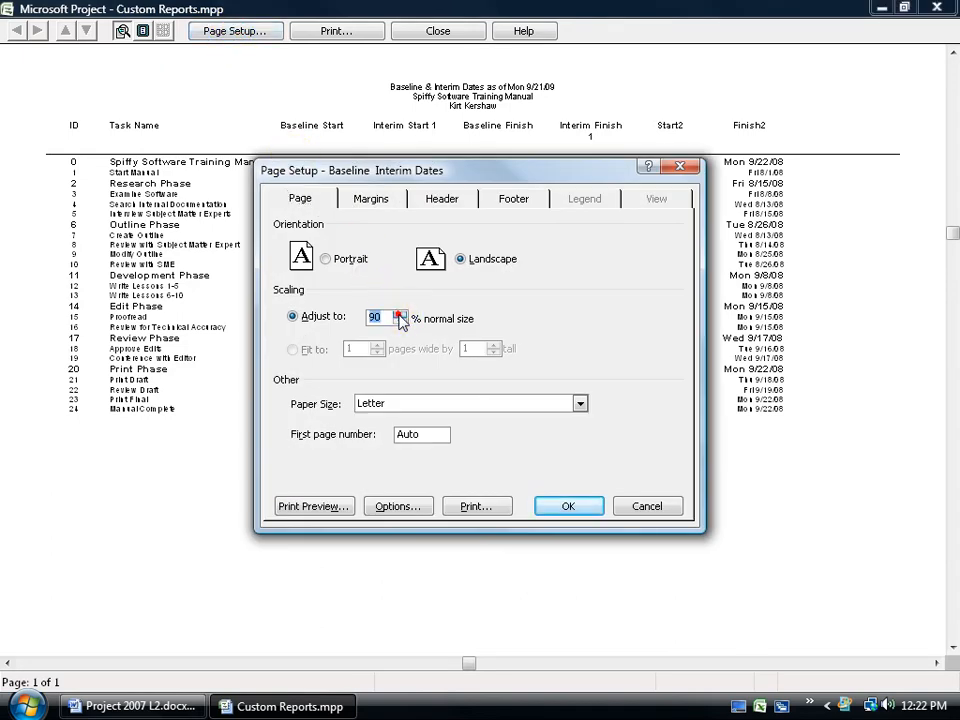
- Set the left and right page margins to 0.3 in
left_click(385, 207)
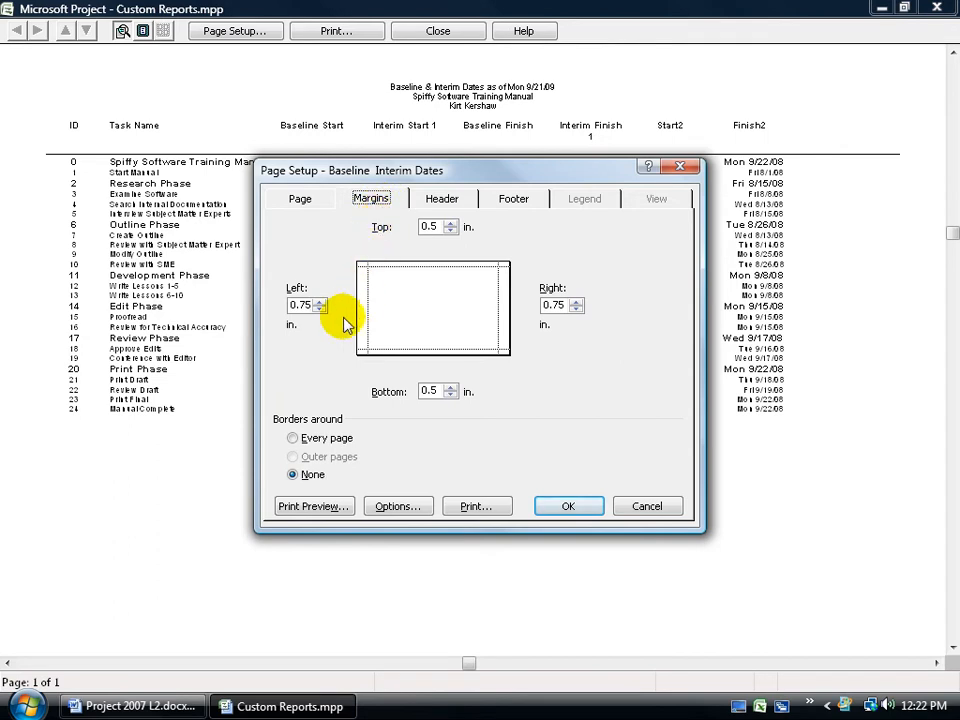
left_click(320, 309)
left_click(320, 309)
left_click(319, 309)
left_click(319, 309)
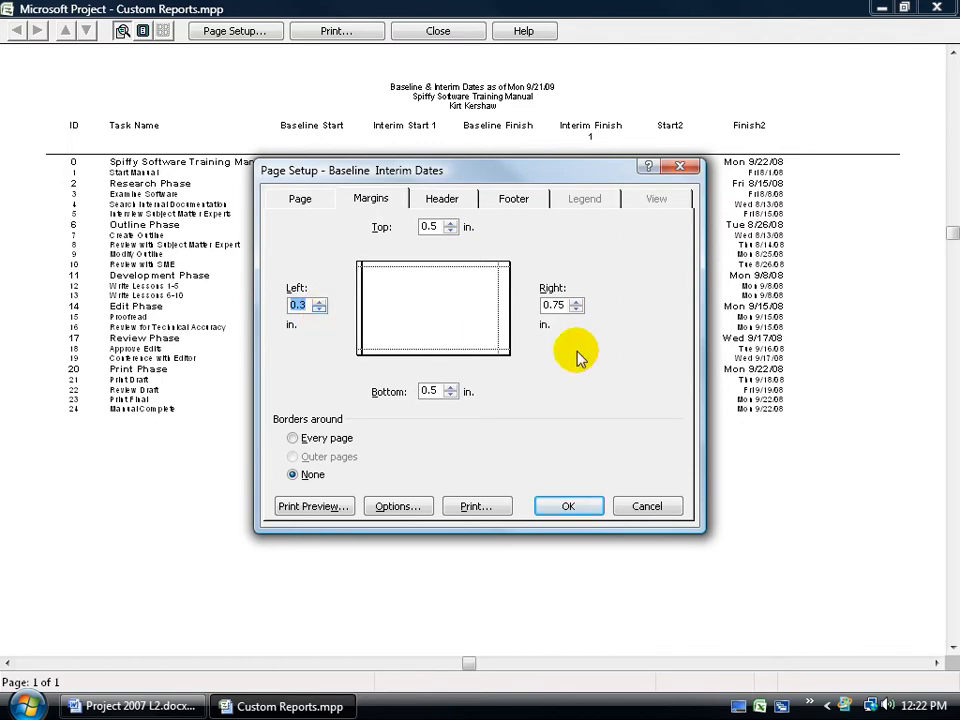
left_click(576, 309)
left_click(576, 309)
left_click(576, 309)
left_click(576, 309)
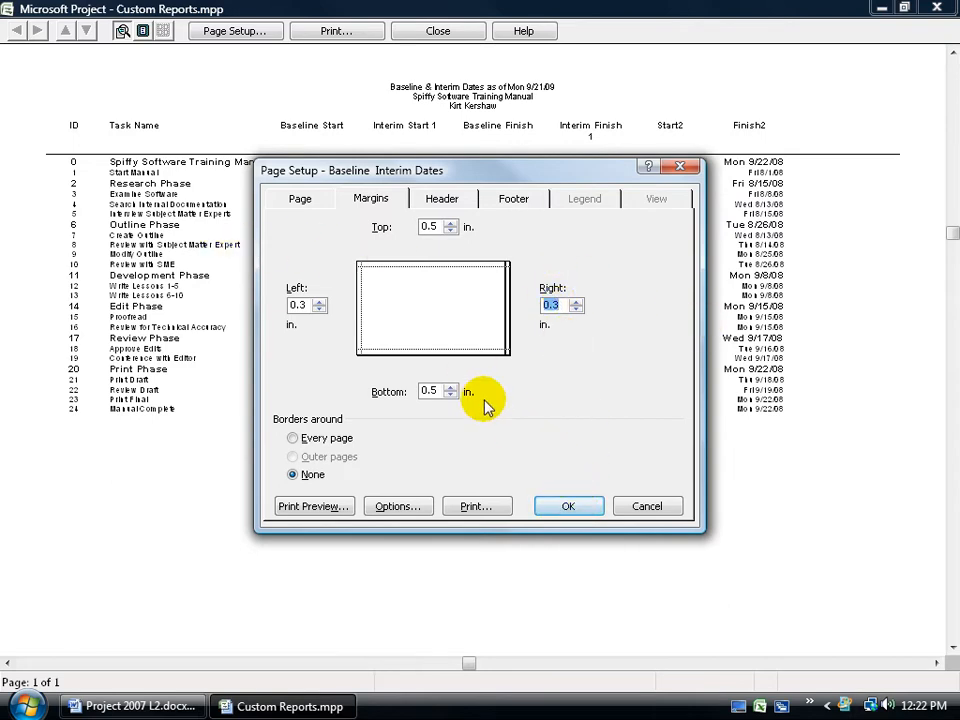
left_click(572, 509)
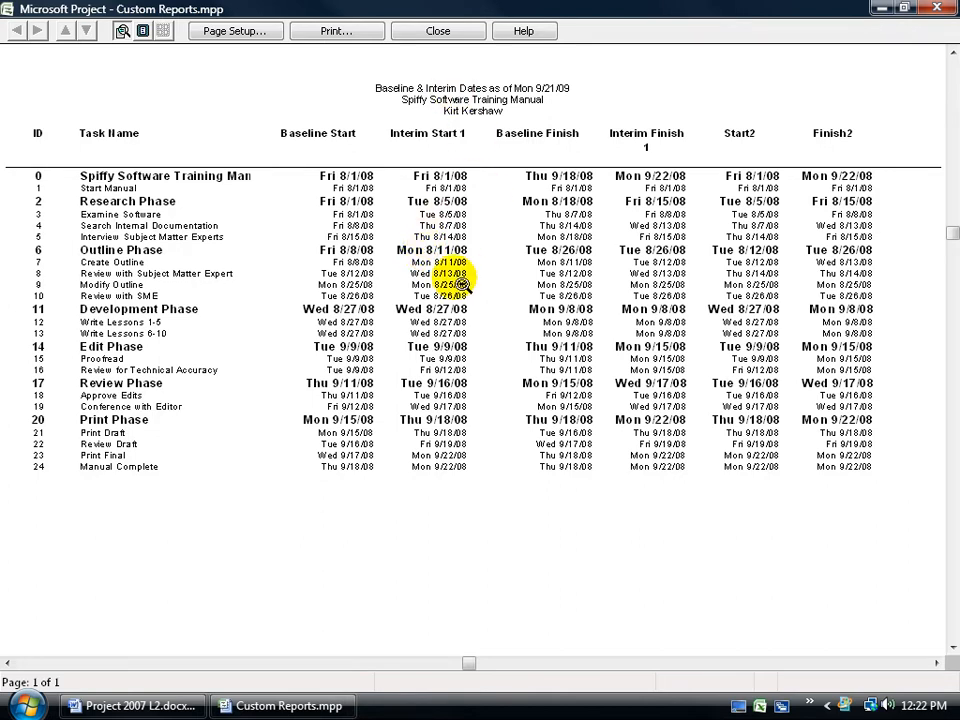
- Open the report's page setup and delete all existing text in the centred header section
left_click(228, 34)
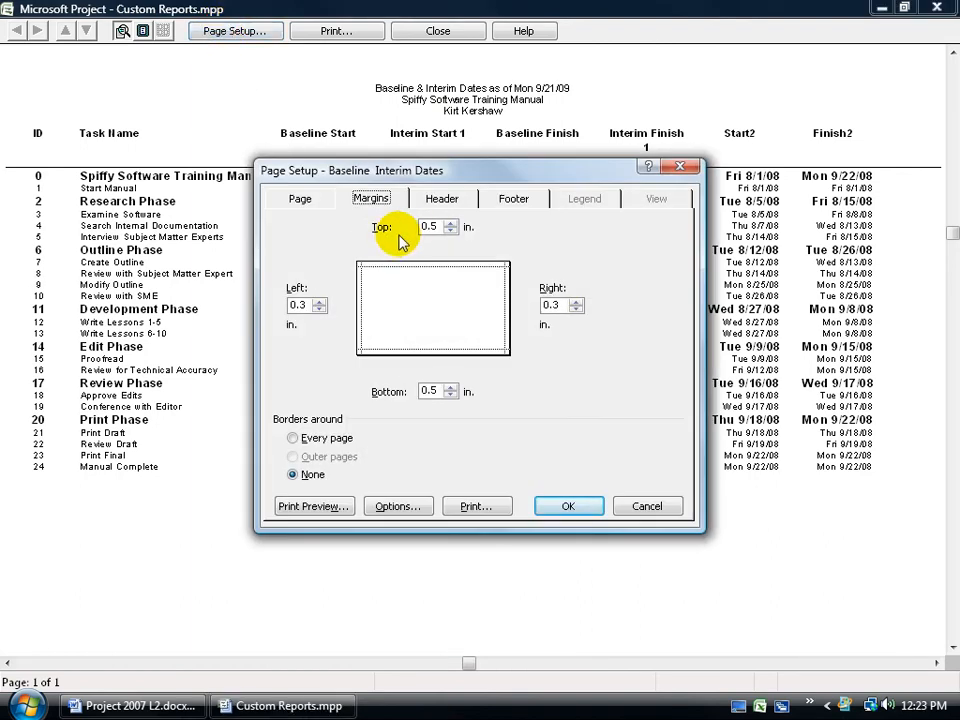
left_click(441, 197)
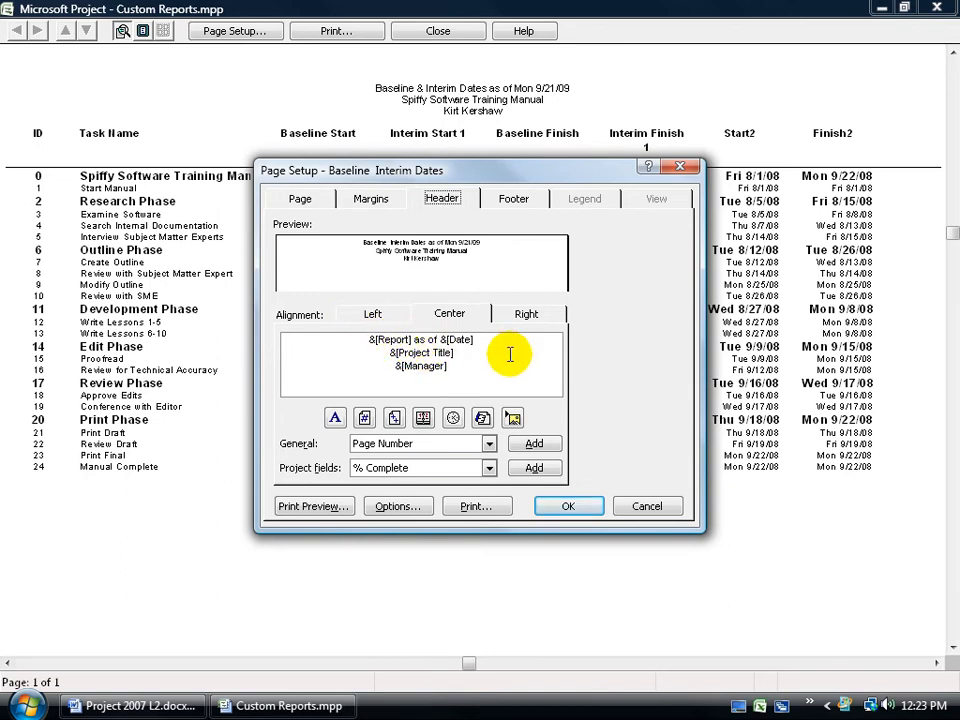
left_click(385, 315)
left_click(452, 315)
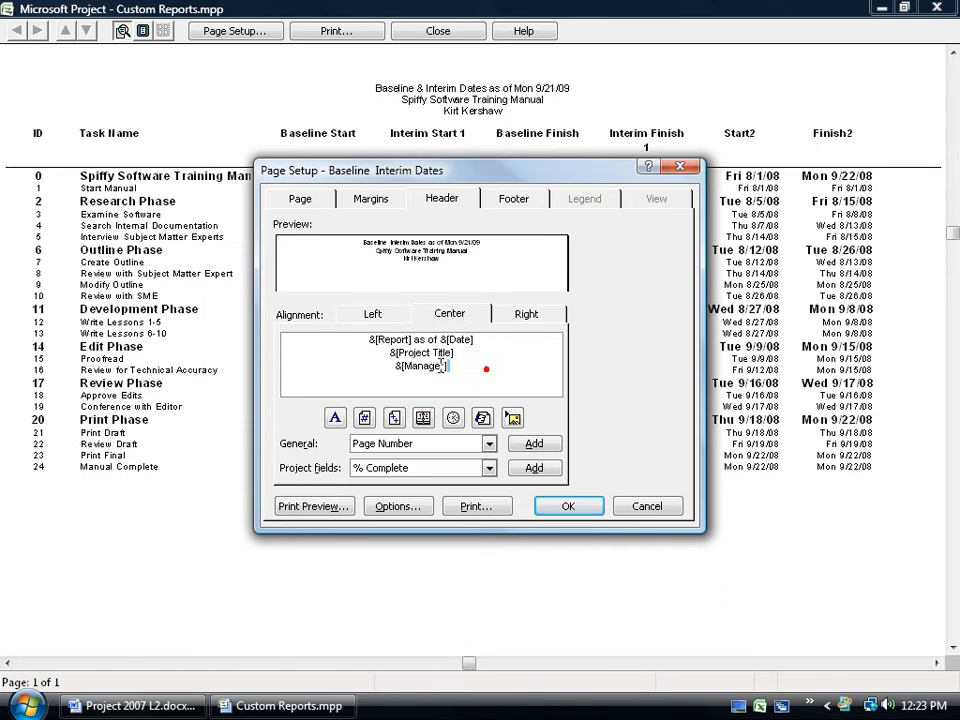
left_click_drag(486, 364, 315, 332)
key("Delete")
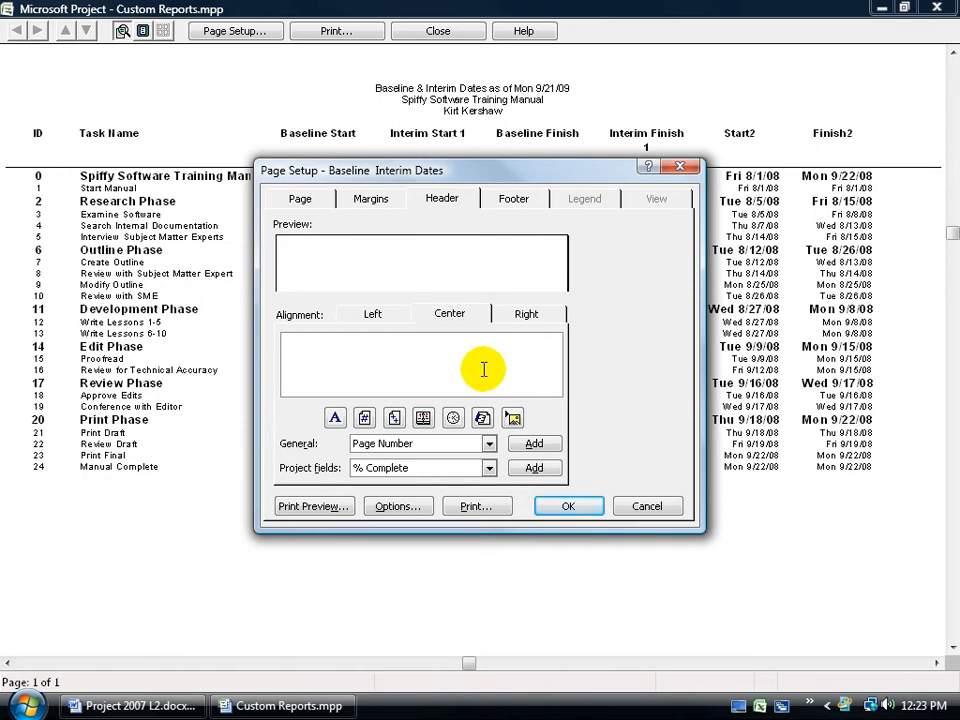
- Enter a first centred header line reading For followed by the recipient's name, starting a new line
left_click(471, 354)
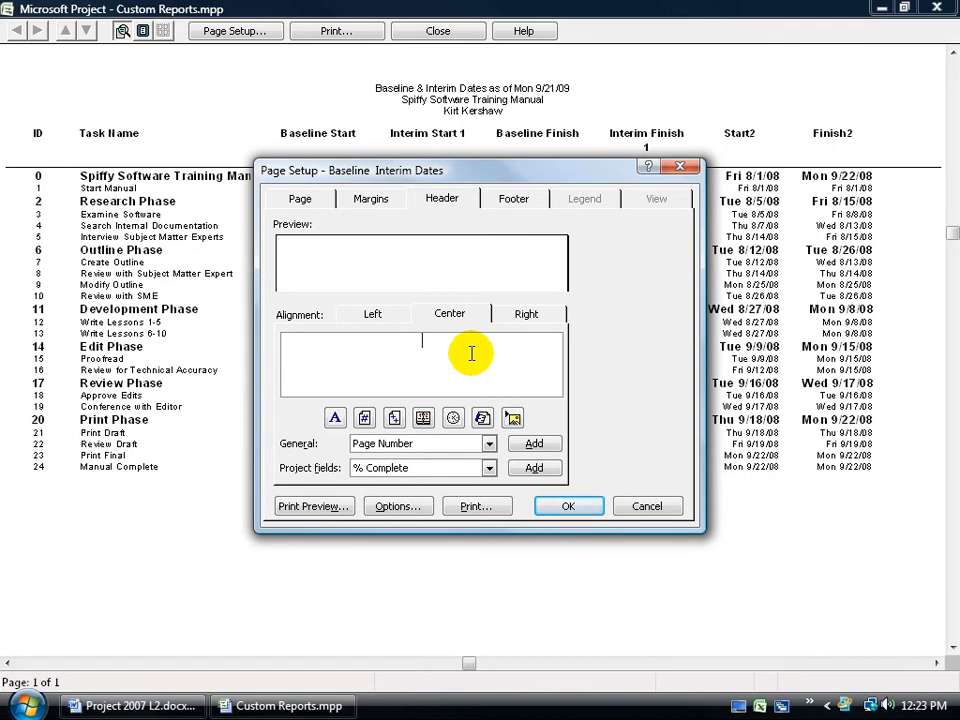
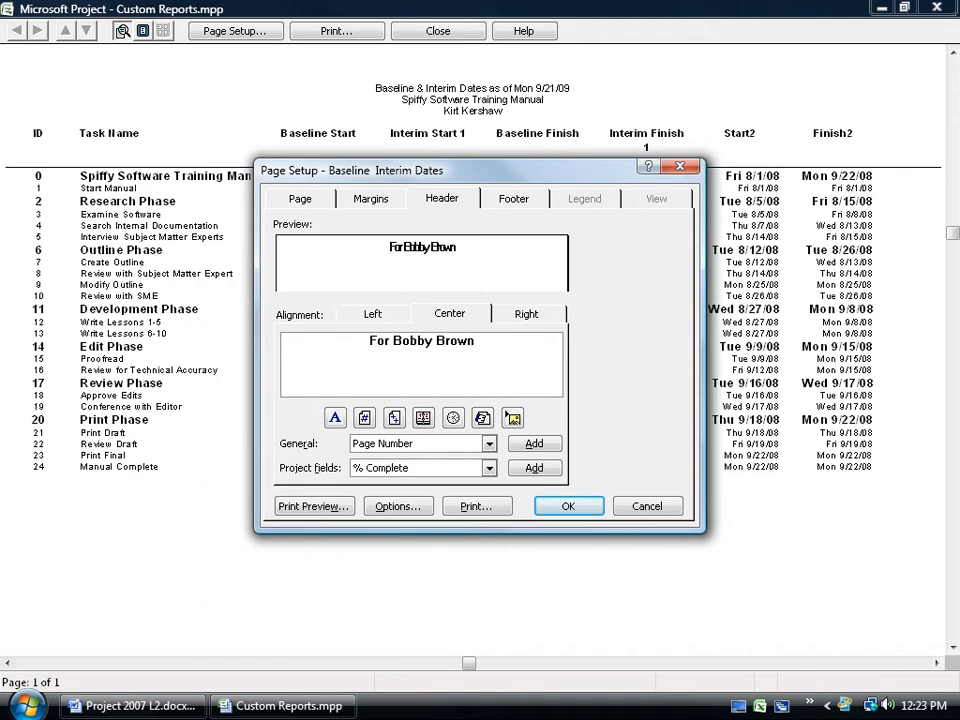
key("Return")
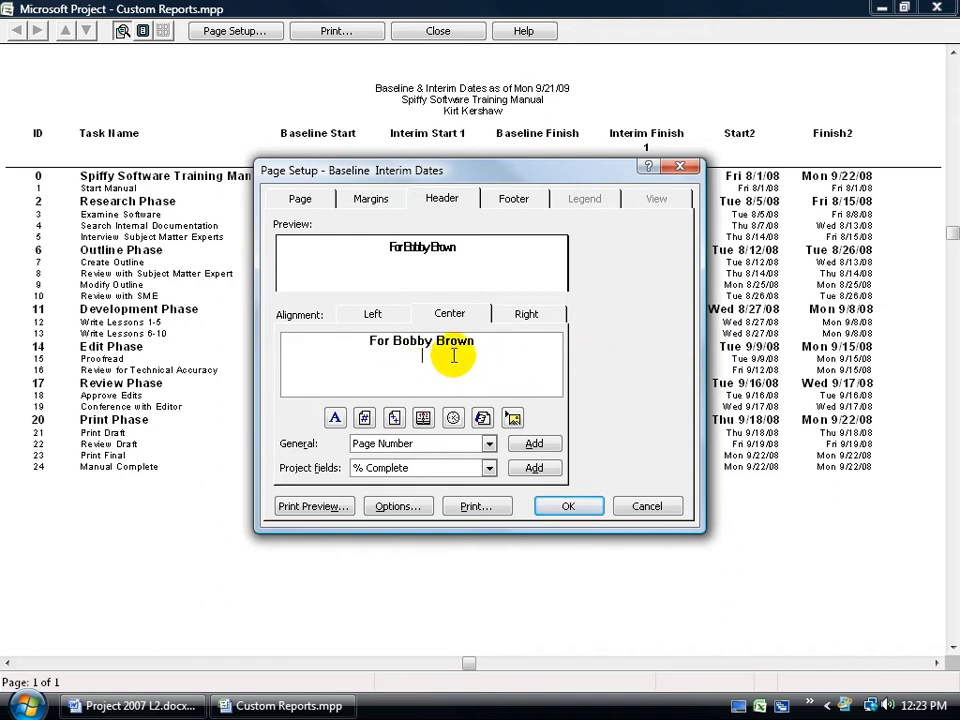
left_click_drag(476, 342, 360, 342)
left_click(337, 424)
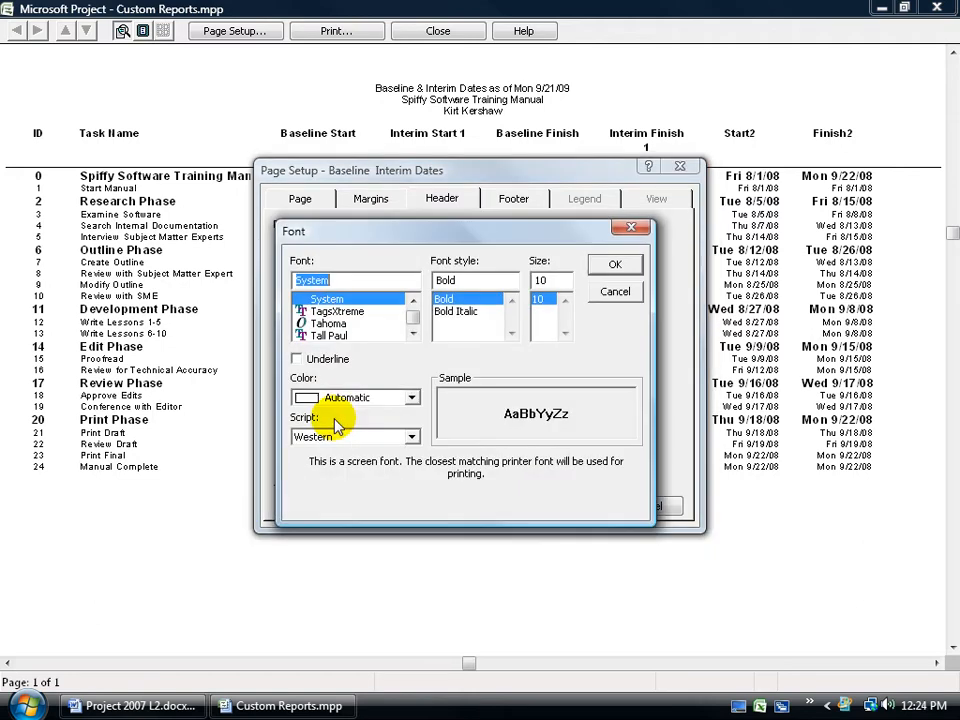
left_click(616, 292)
- Add the Project Title field as the second centred header line
left_click(392, 366)
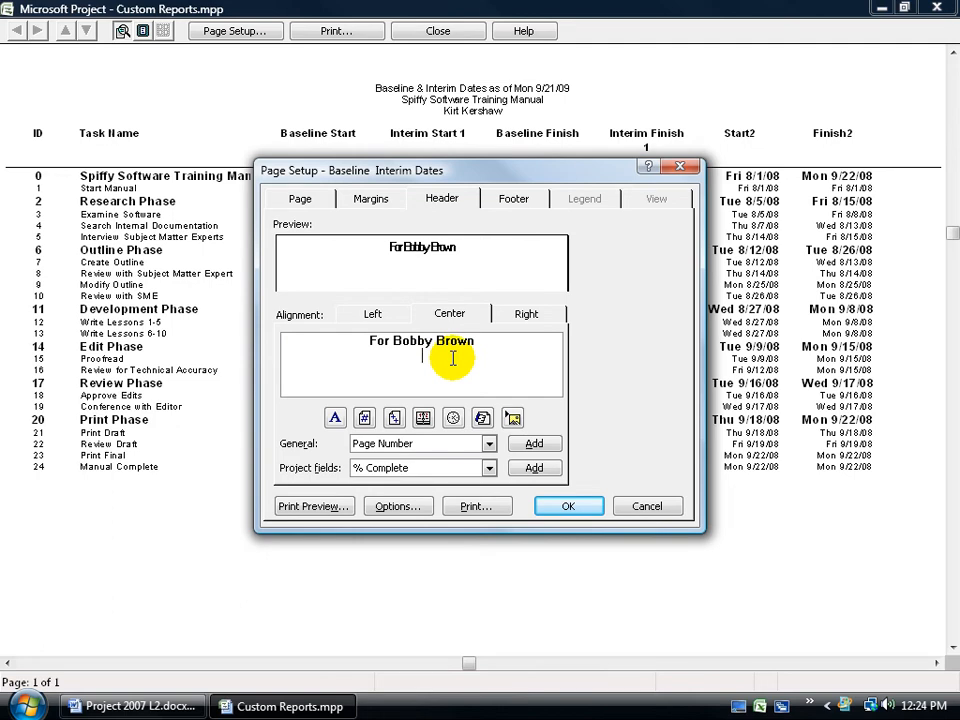
left_click(489, 446)
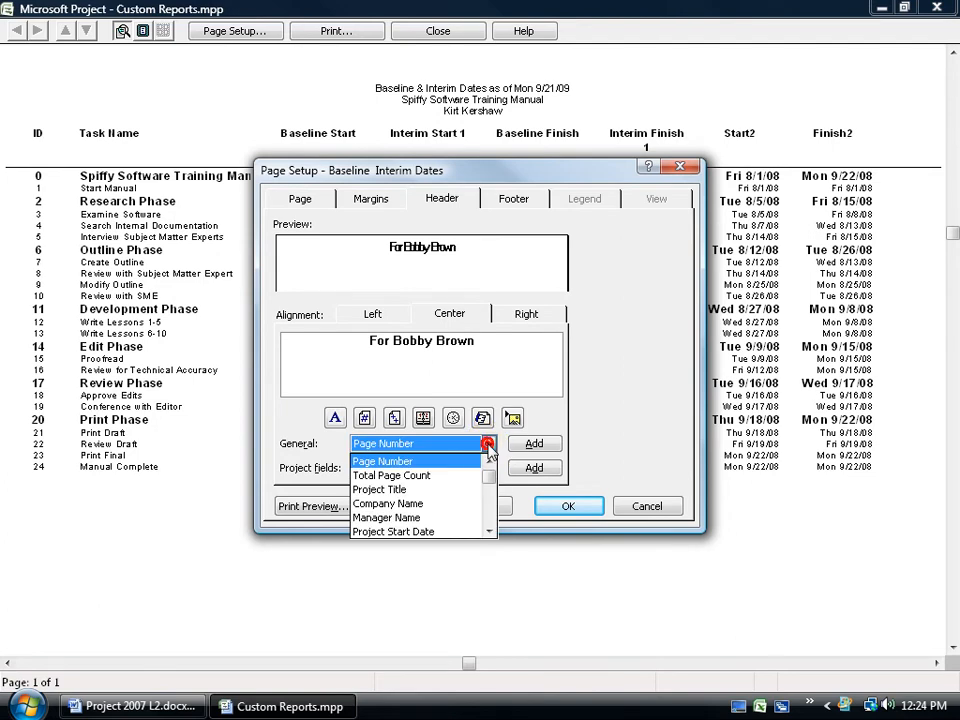
left_click(445, 490)
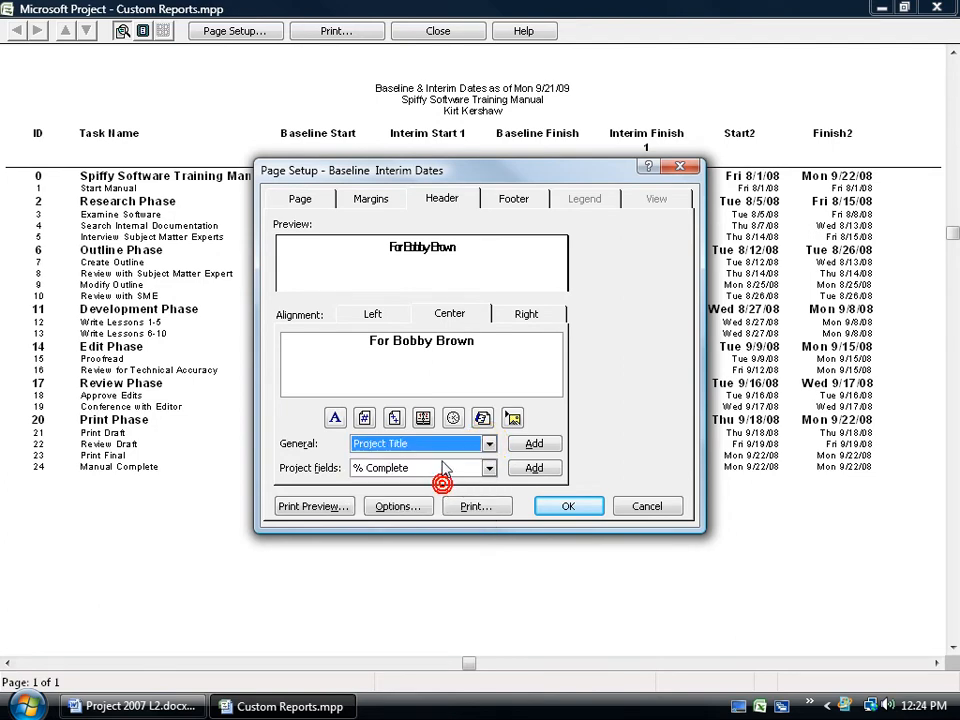
left_click(534, 444)
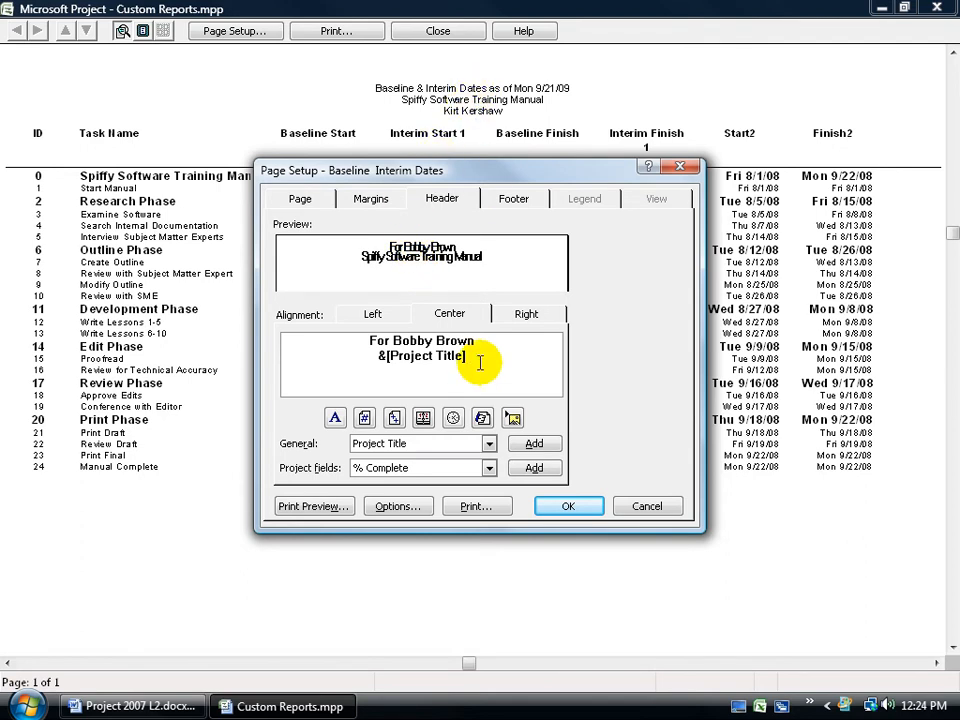
key("Return")
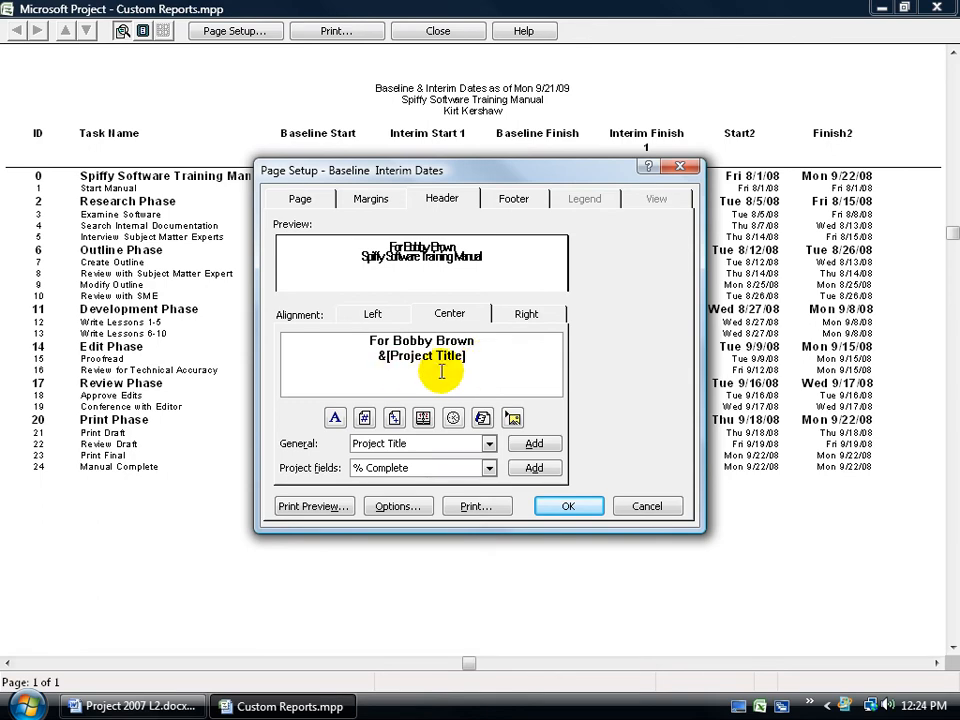
- Add the Project Current Date field as the third centred header line
left_click(489, 443)
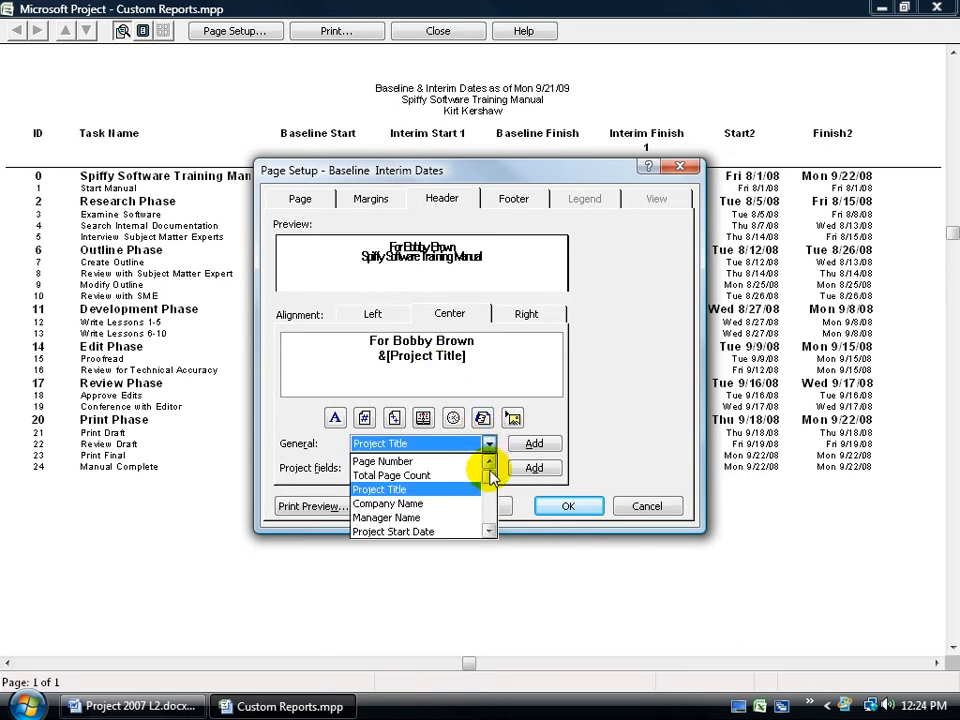
left_click(490, 476)
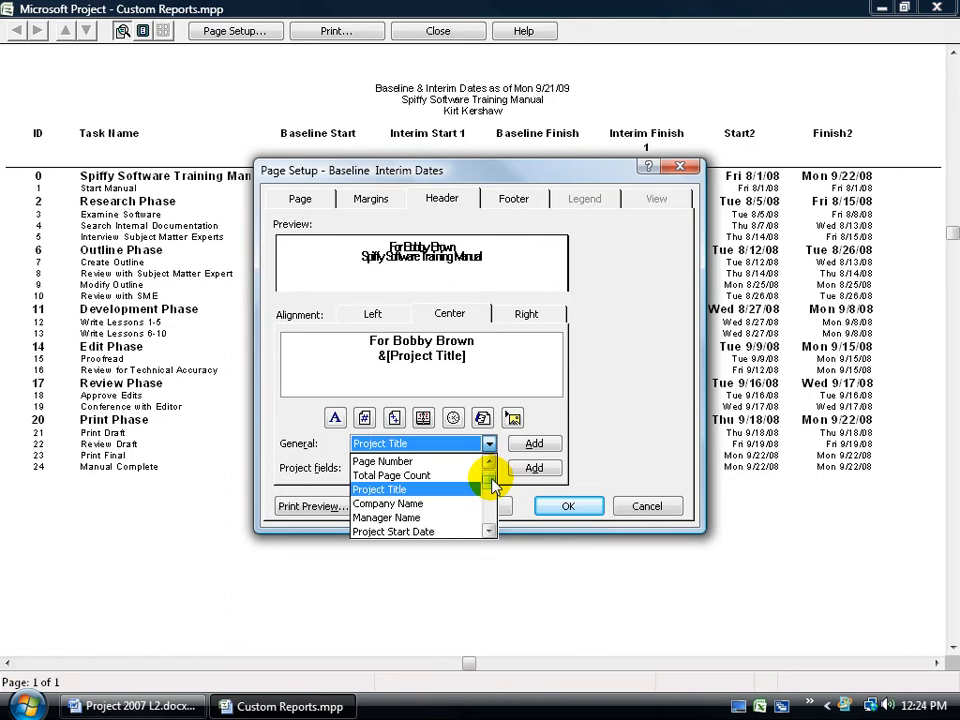
left_click(489, 532)
left_click(489, 532)
left_click(489, 532)
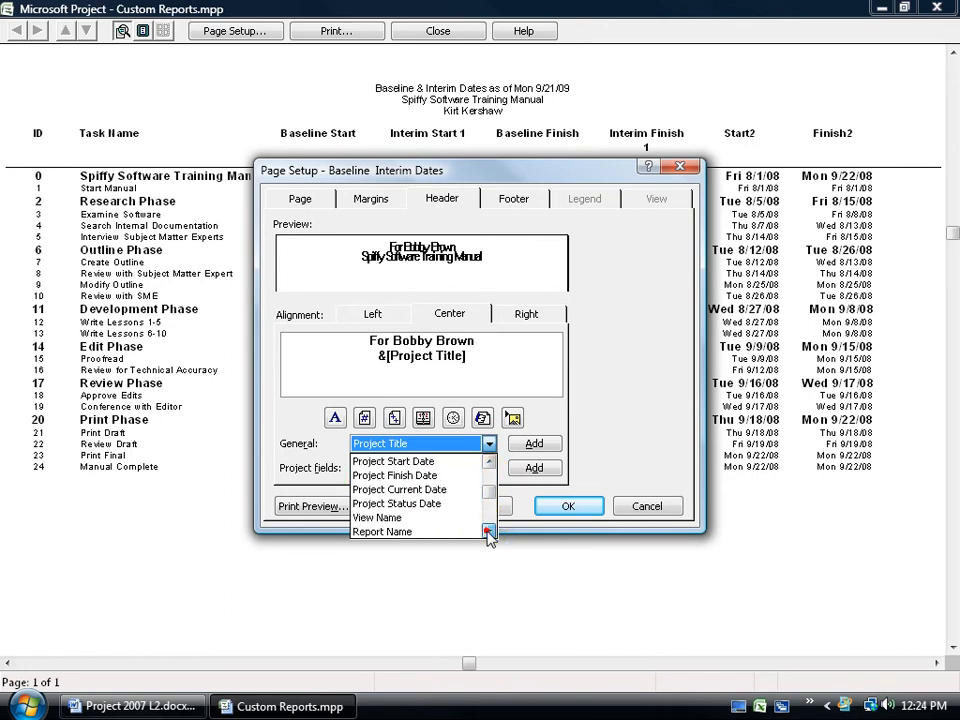
left_click(439, 489)
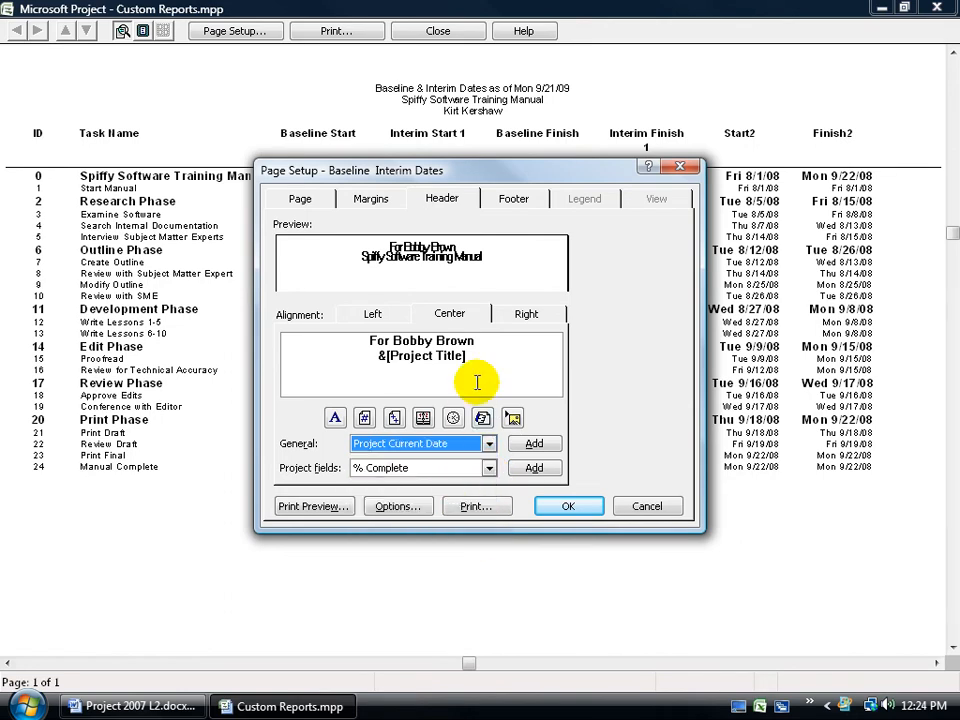
left_click(532, 445)
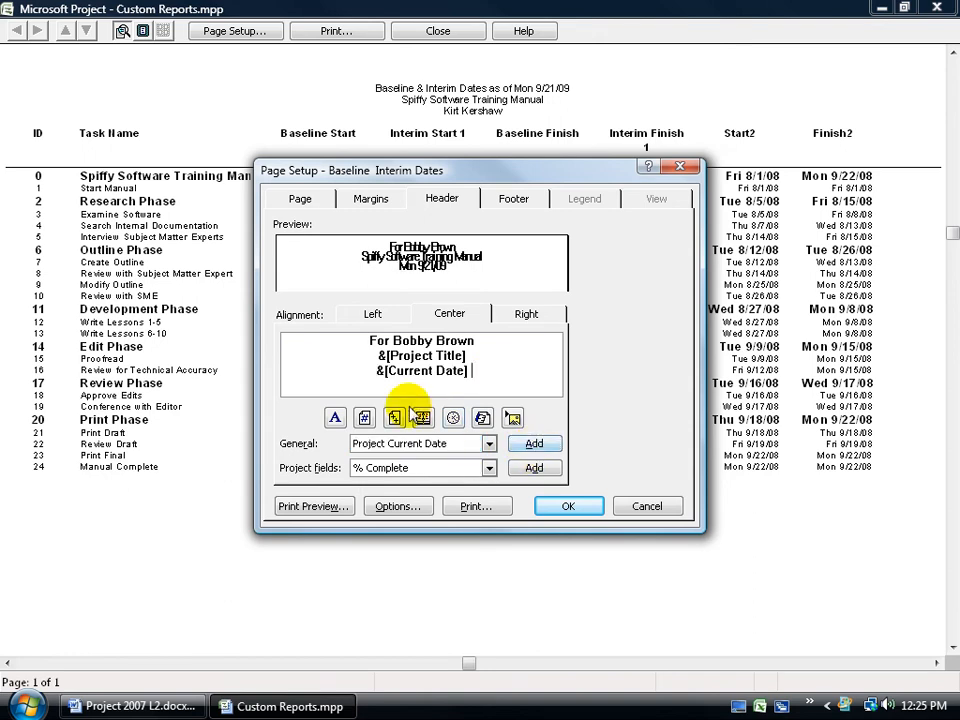
- Add a fourth centred header line with the text Completed followed by the % Complete project field
left_click(368, 470)
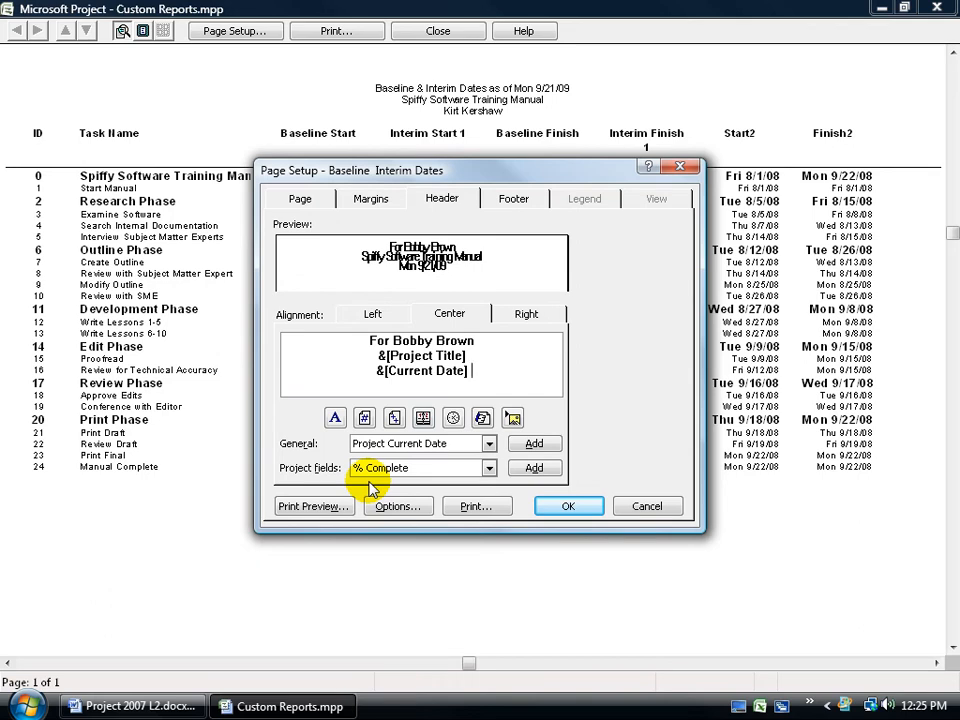
left_click(489, 468)
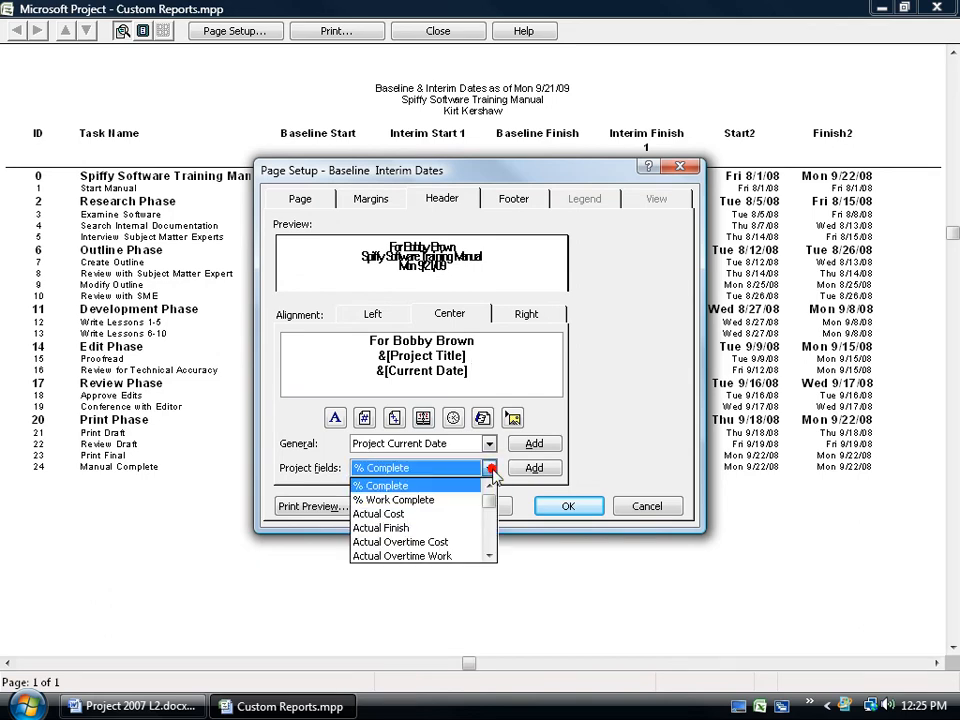
mouse_move(490, 497)
left_mouse_down()
mouse_move(491, 527)
mouse_move(496, 507)
left_mouse_up()
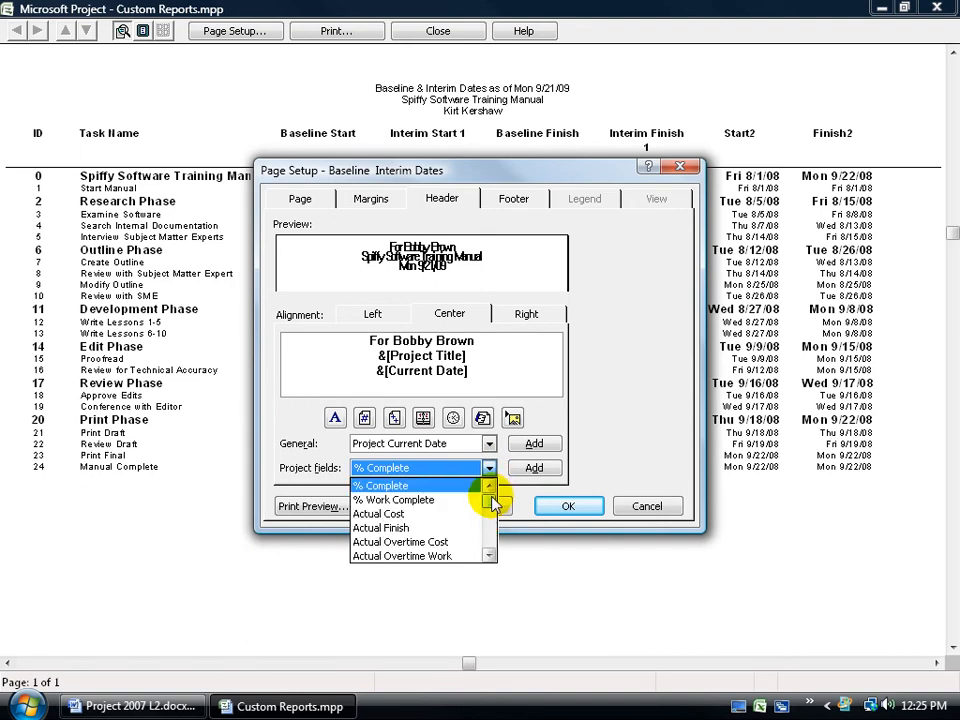
left_click(323, 494)
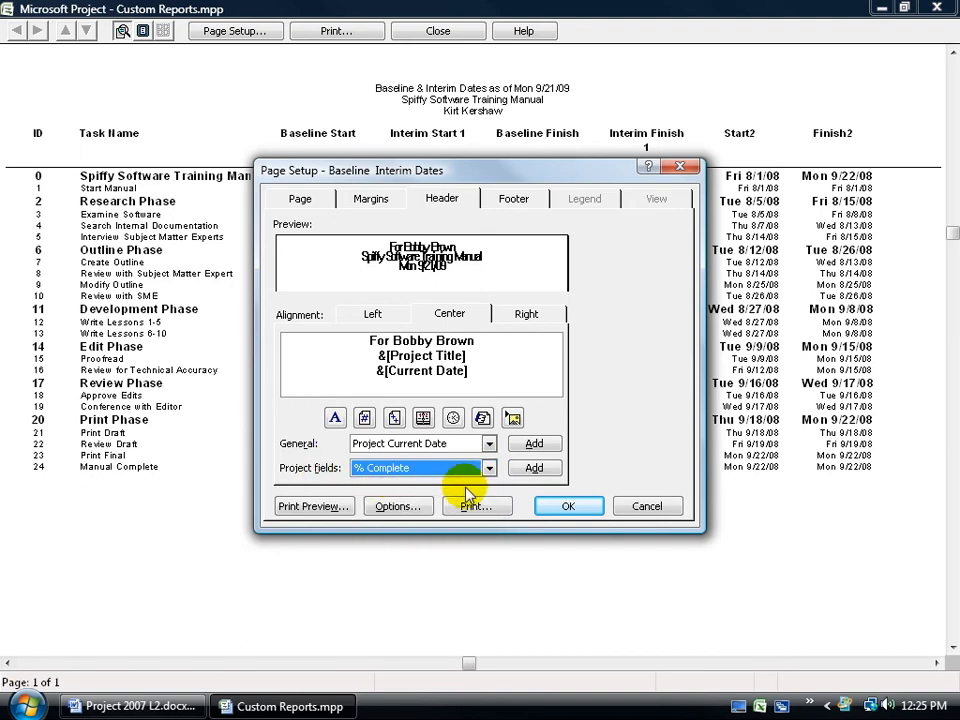
left_click(534, 467)
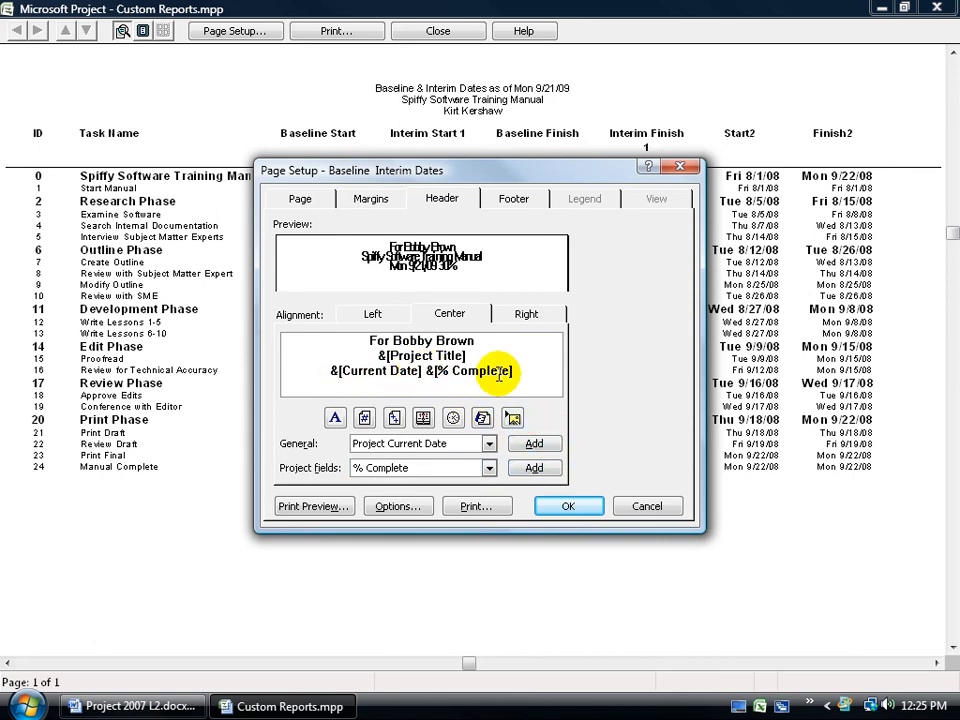
key("Return")
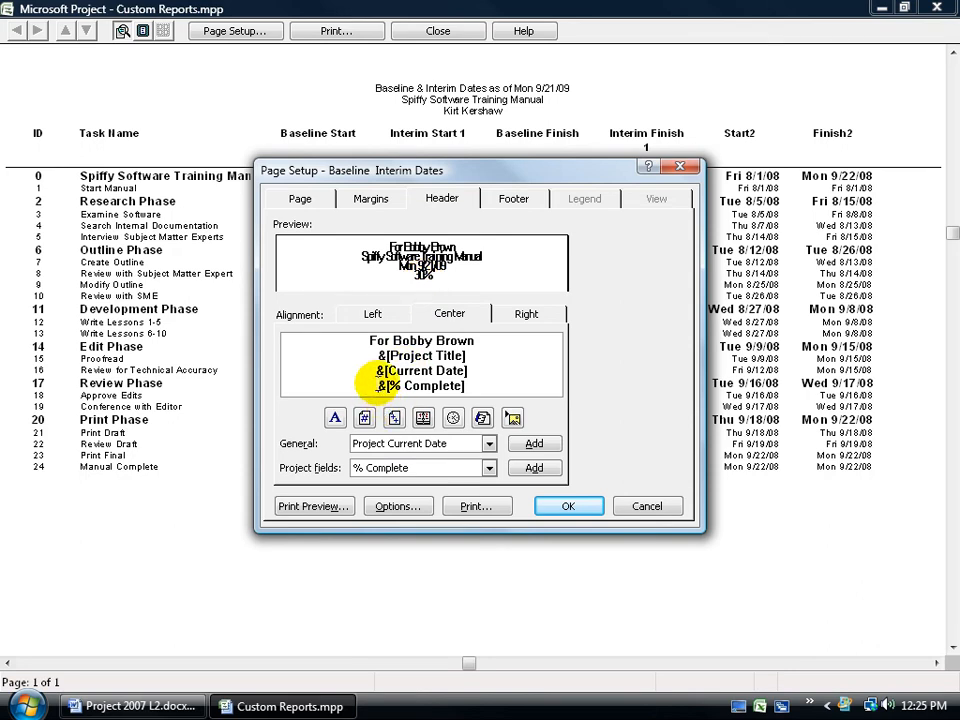
type("Completed")
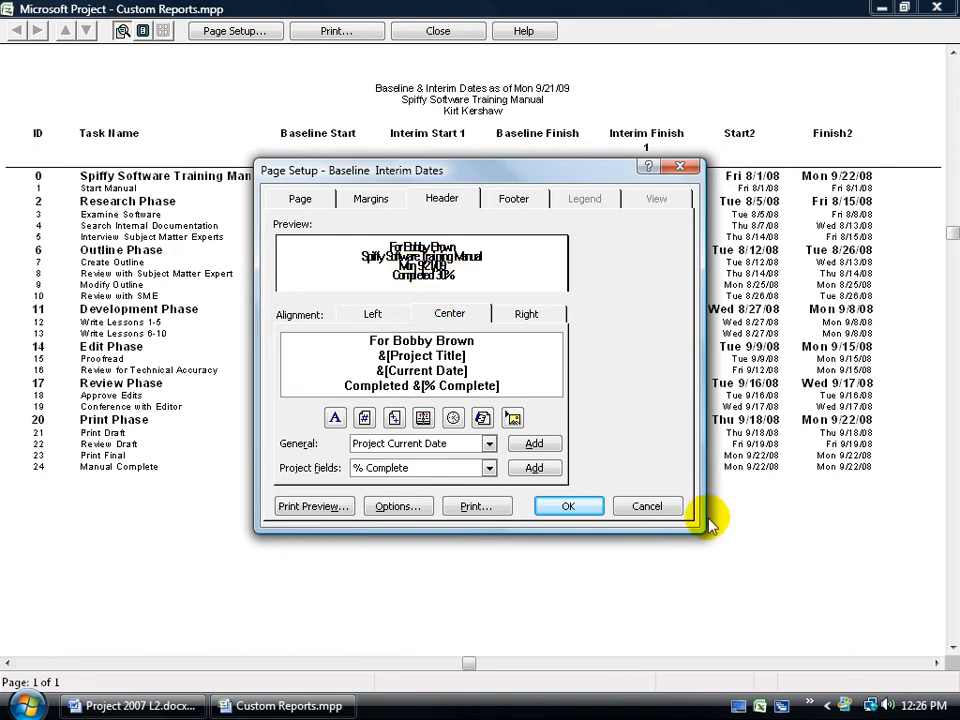
- Add a second centred footer line reading Prepared by followed by the author's name
left_click(515, 199)
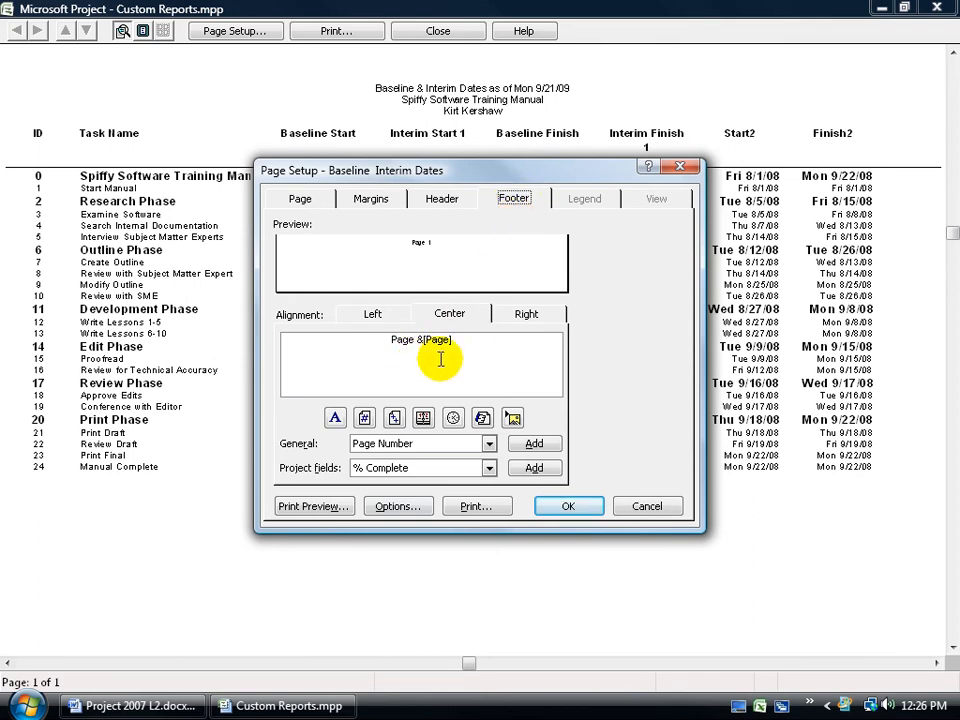
left_click(476, 342)
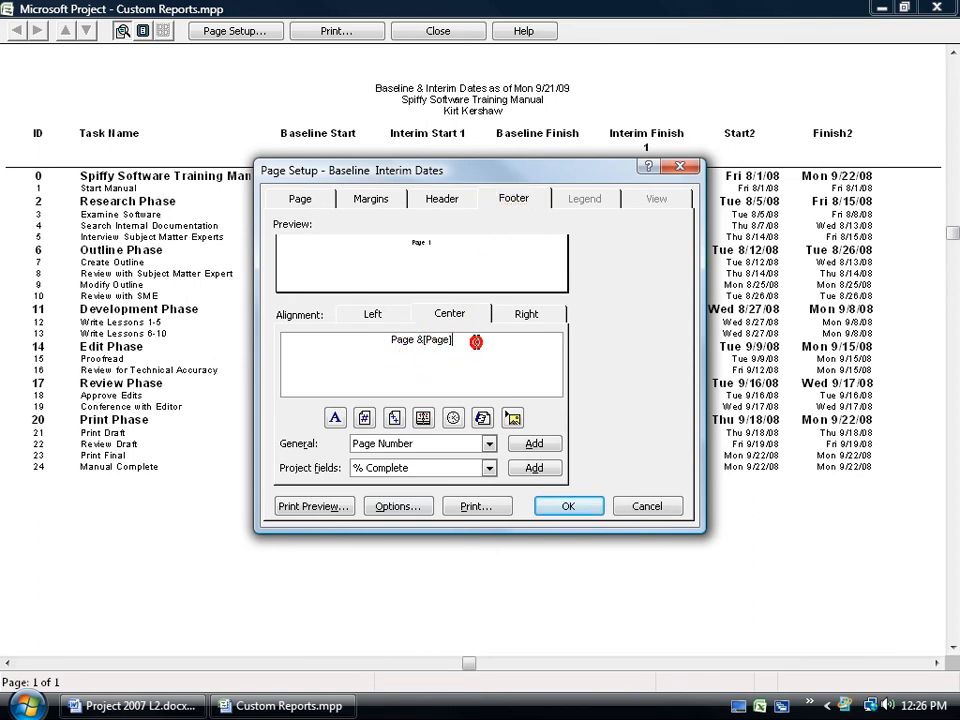
key("Return")
type("b")
key("BackSpace")
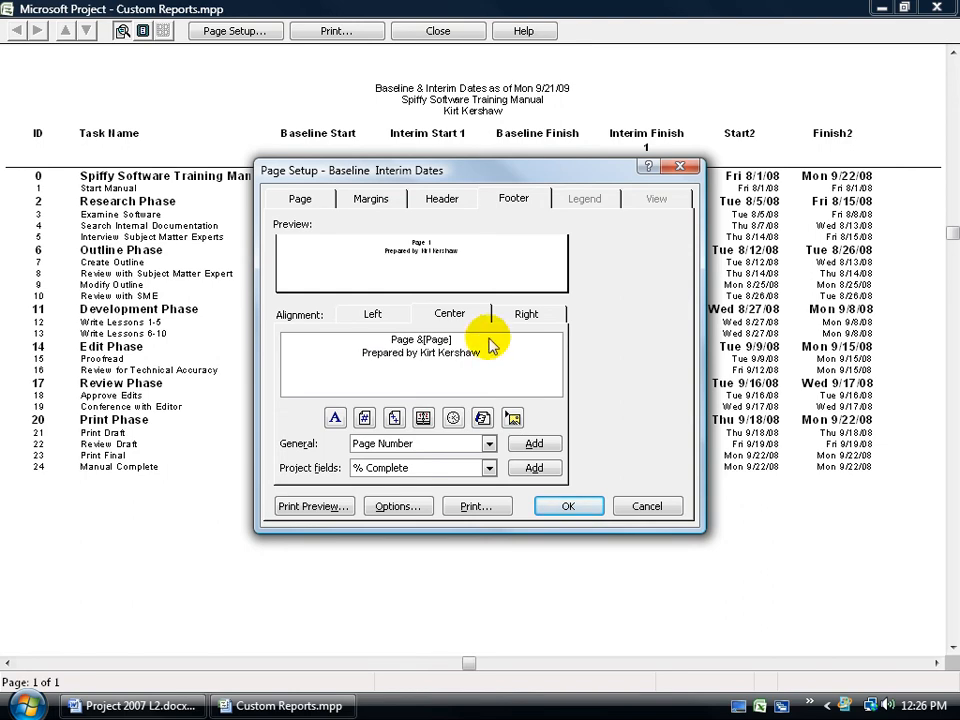
- Insert the picture Woman Construction Worker.wmf from the Desktop's Exercise folder into the right footer section
left_click(540, 315)
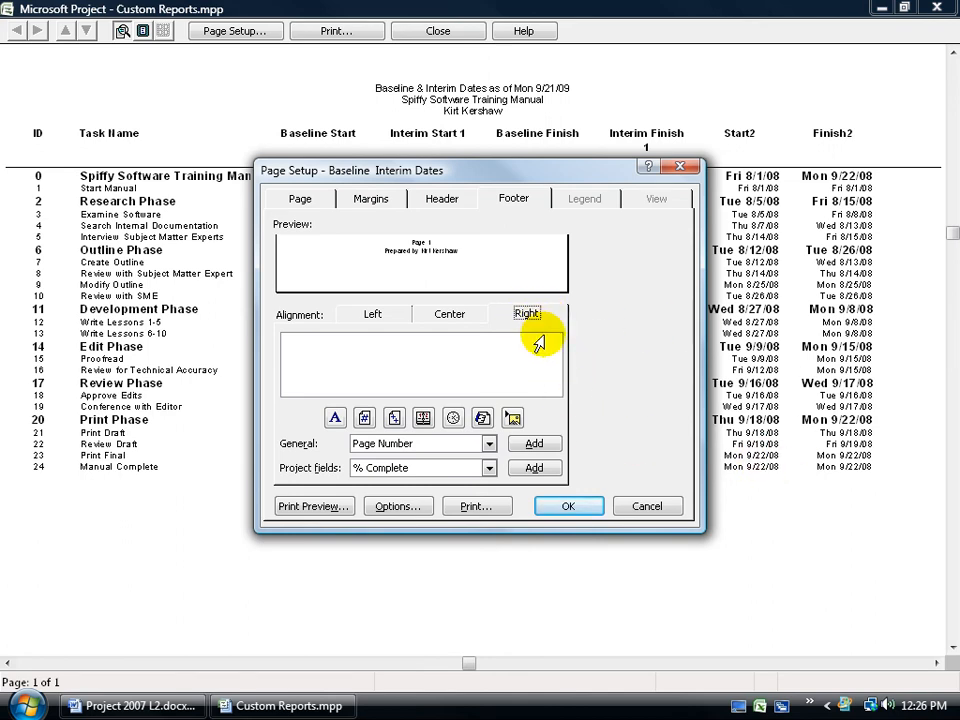
left_click(513, 418)
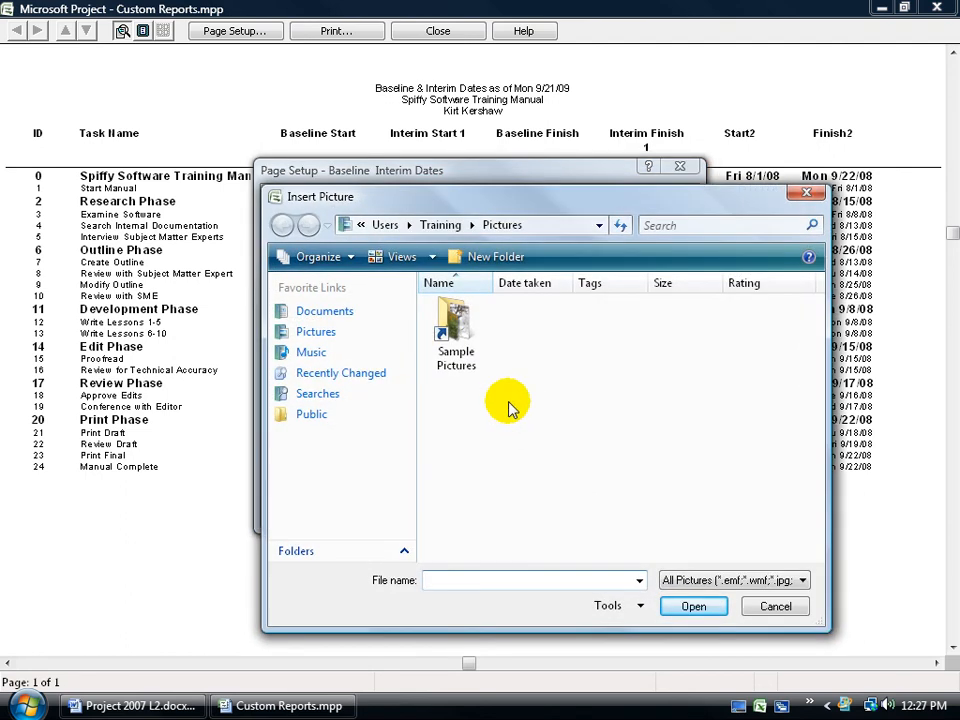
left_click(402, 553)
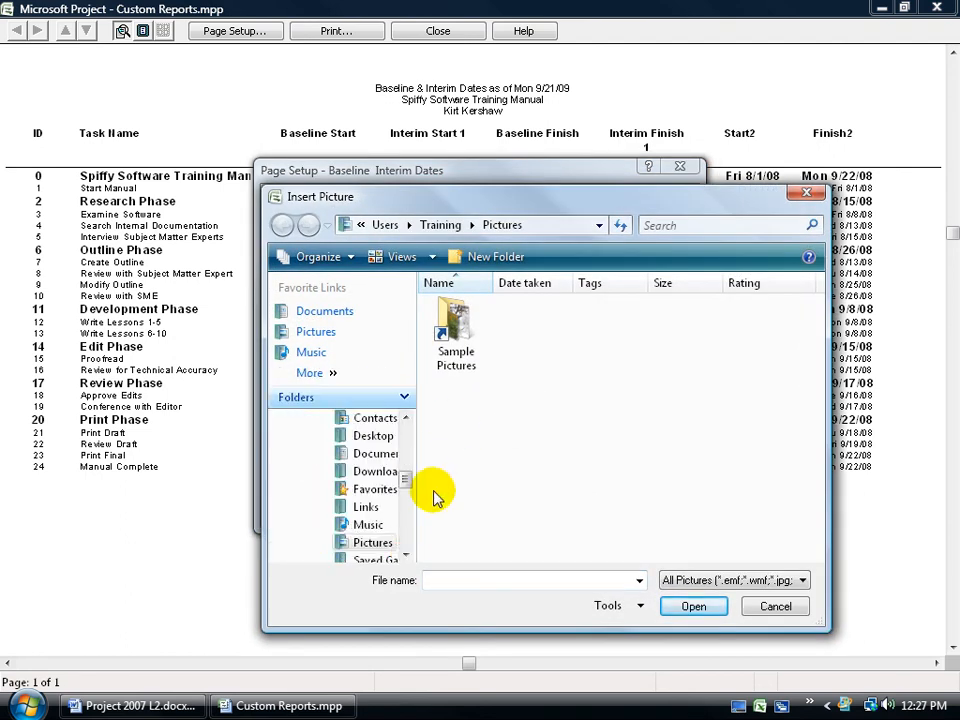
left_click_drag(408, 480, 407, 422)
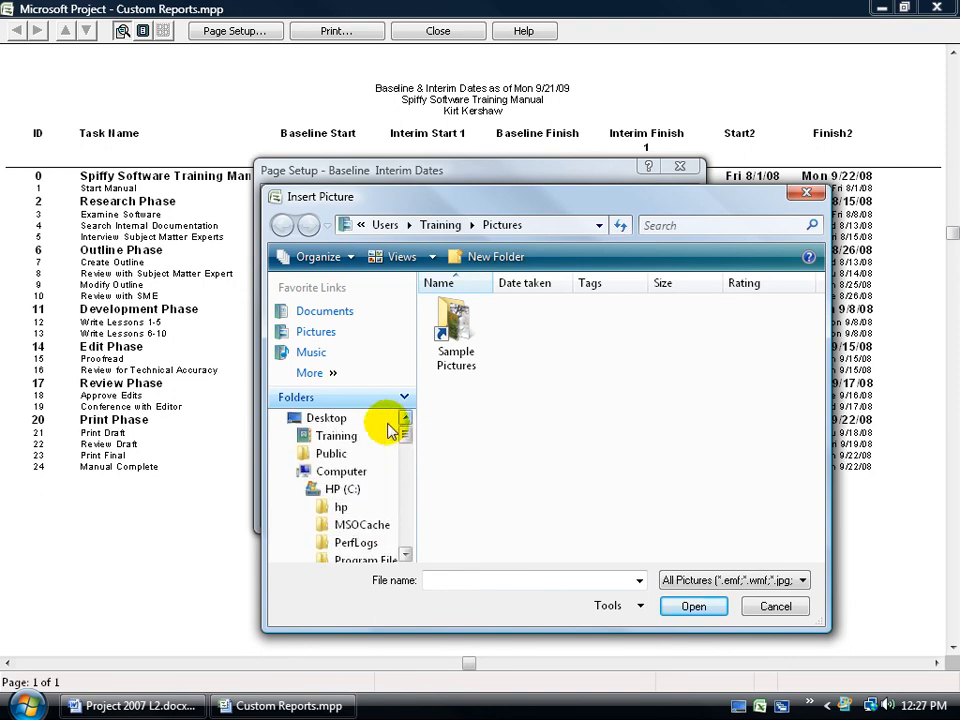
left_click(340, 419)
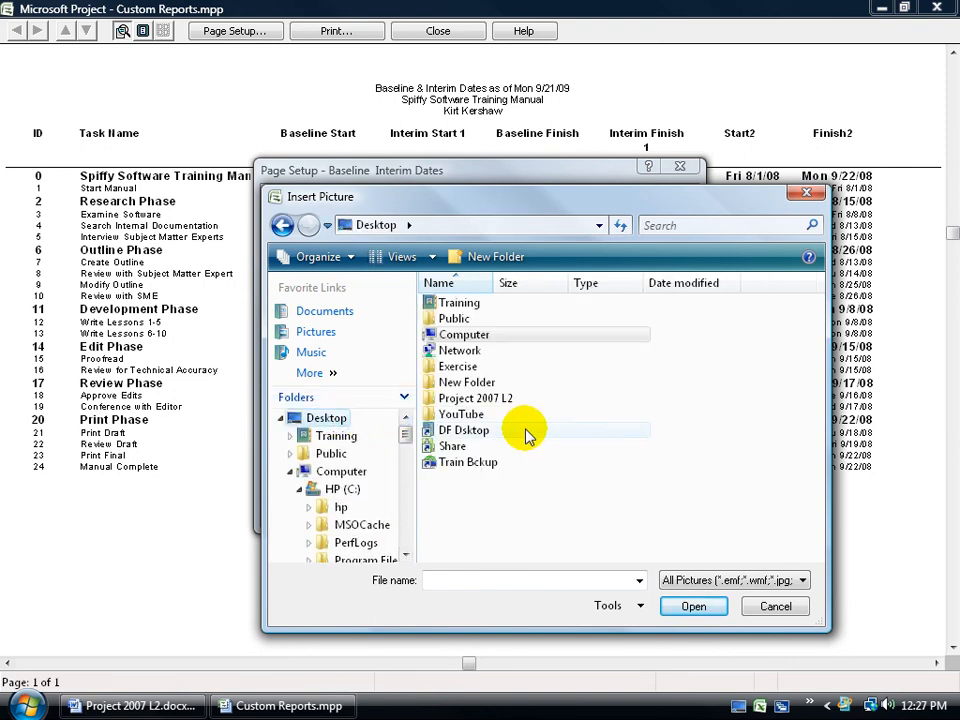
double_click(458, 367)
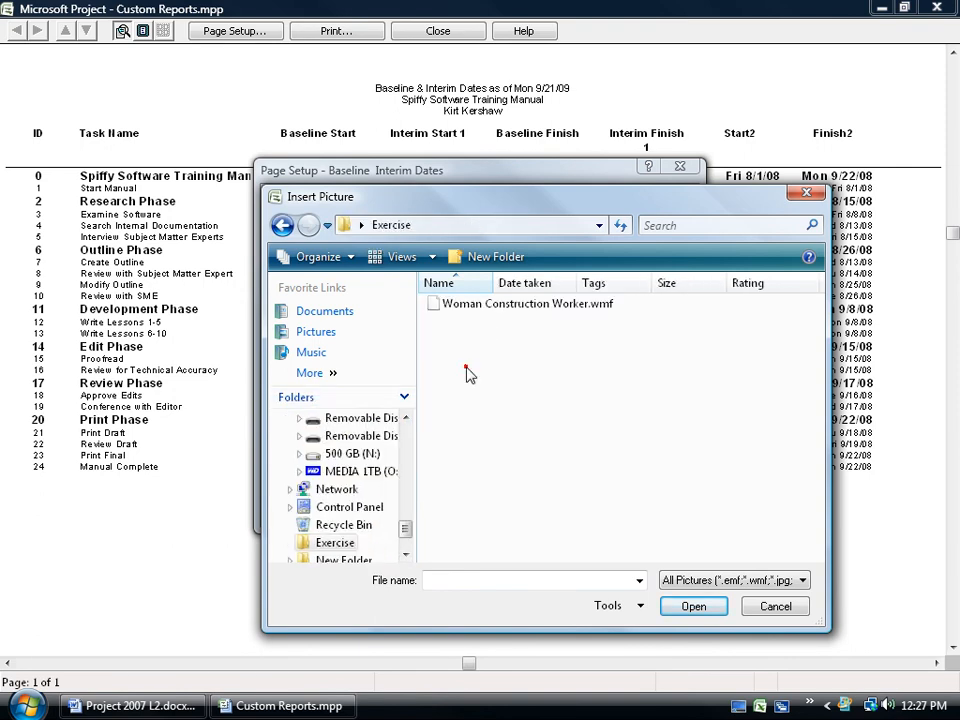
left_click(514, 310)
double_click(514, 310)
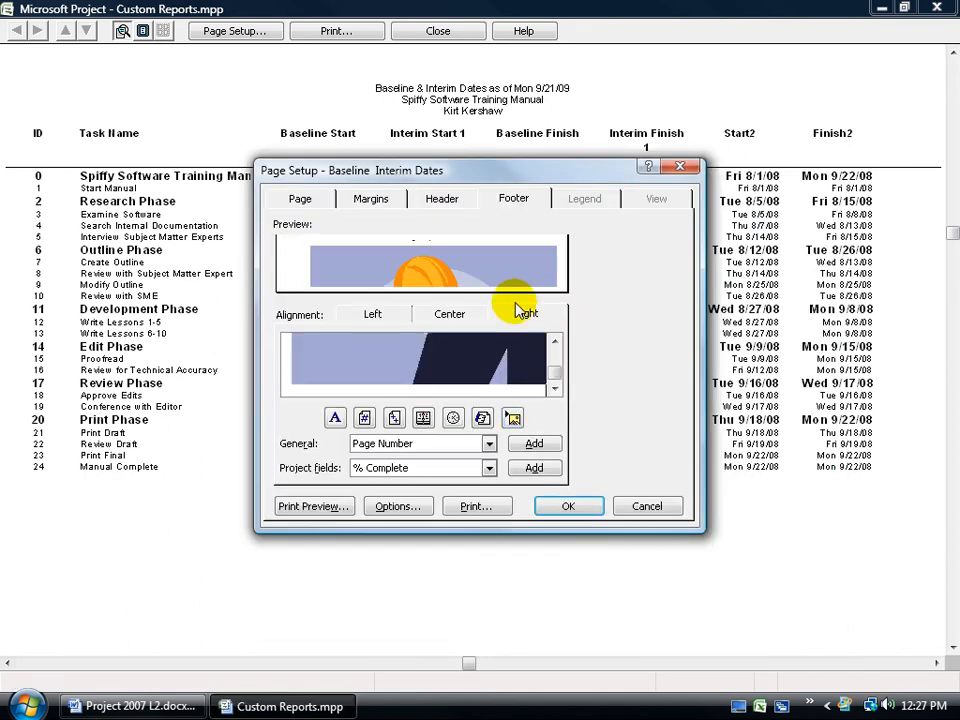
- Reopen the report's page setup and replace the right footer picture with 5_p4.jpg from the Exercise folder
left_click(561, 507)
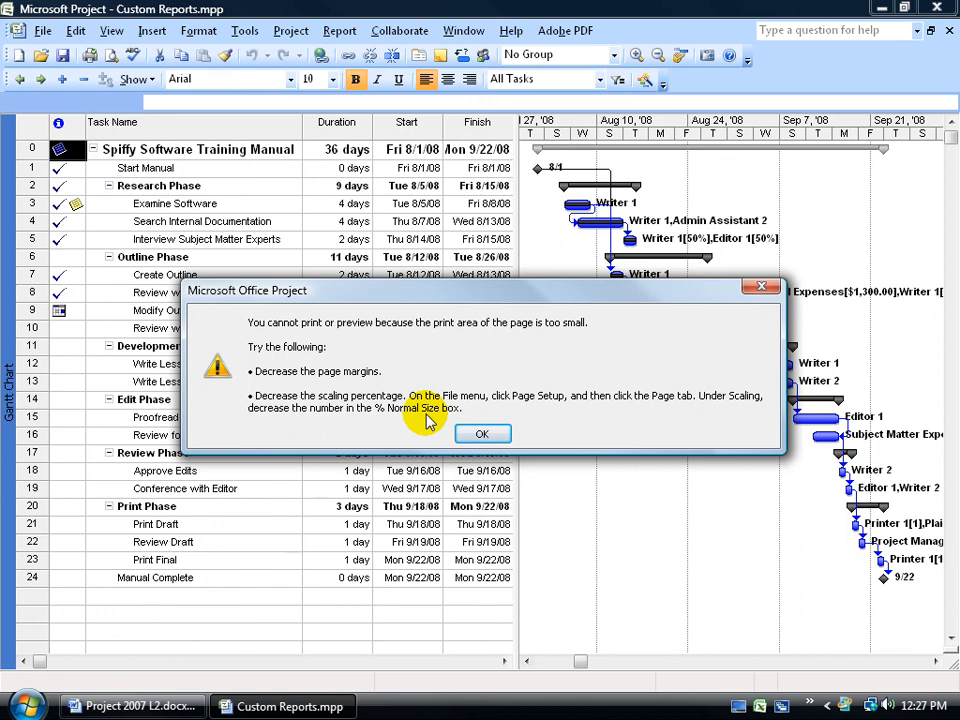
left_click(478, 433)
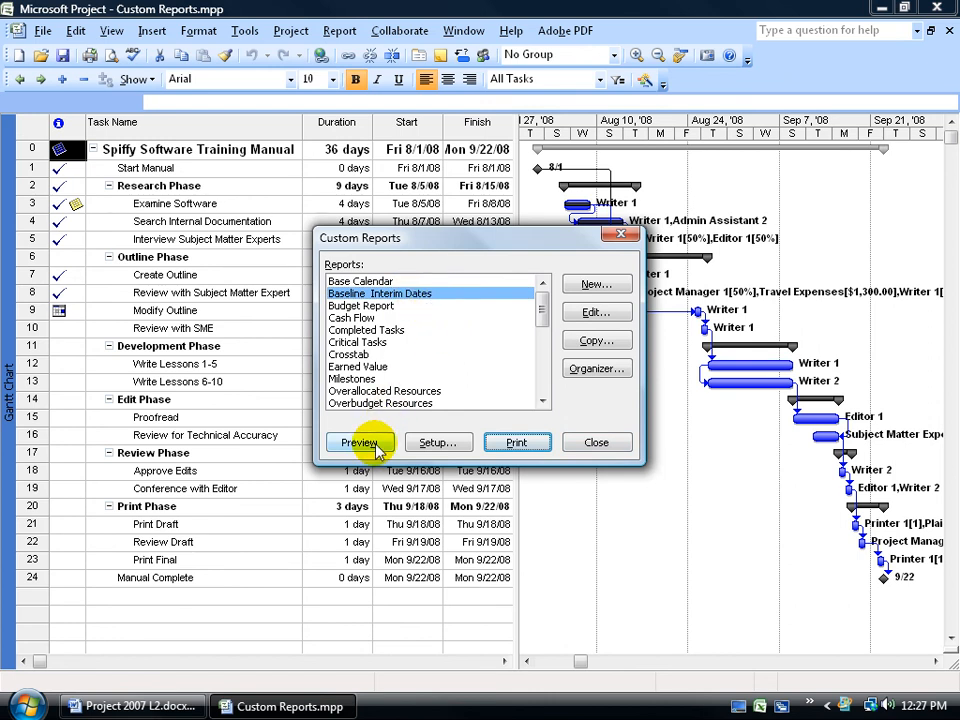
left_click(433, 442)
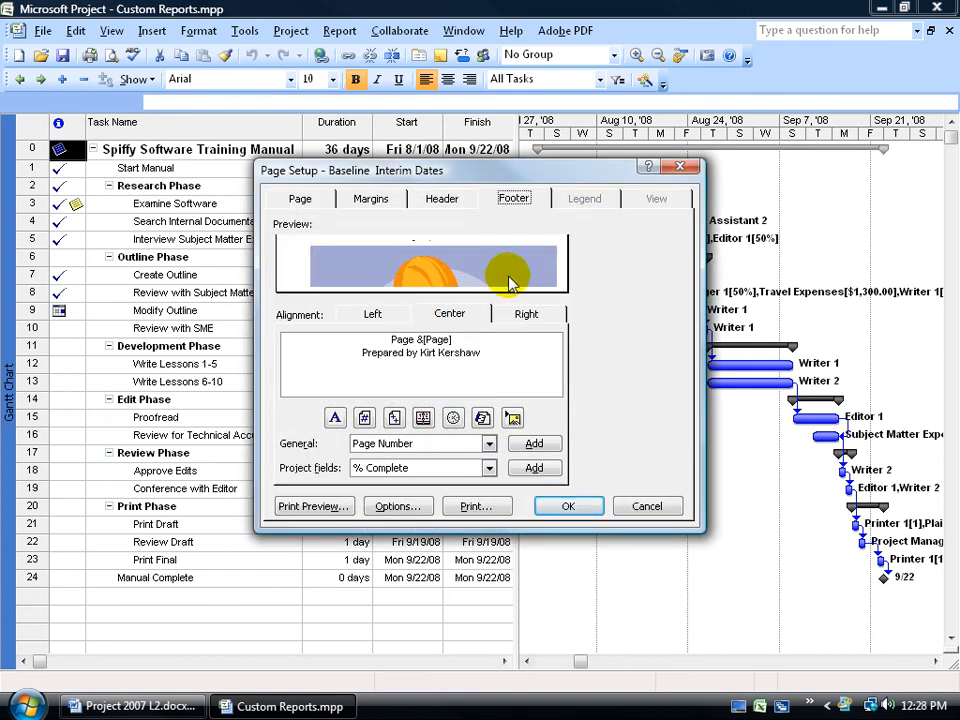
left_click(512, 417)
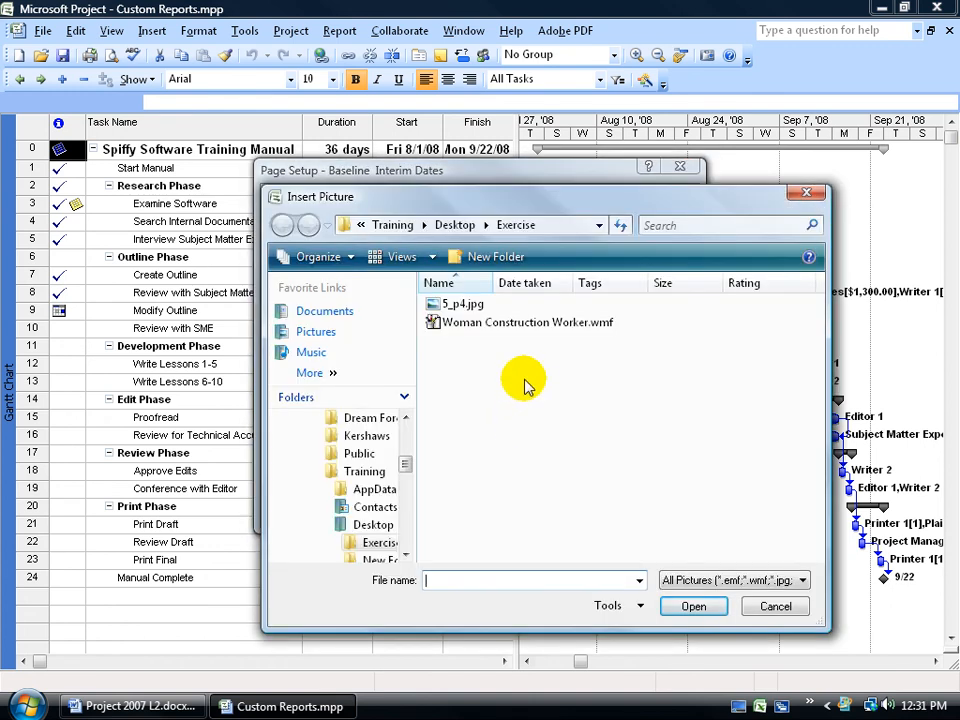
double_click(464, 305)
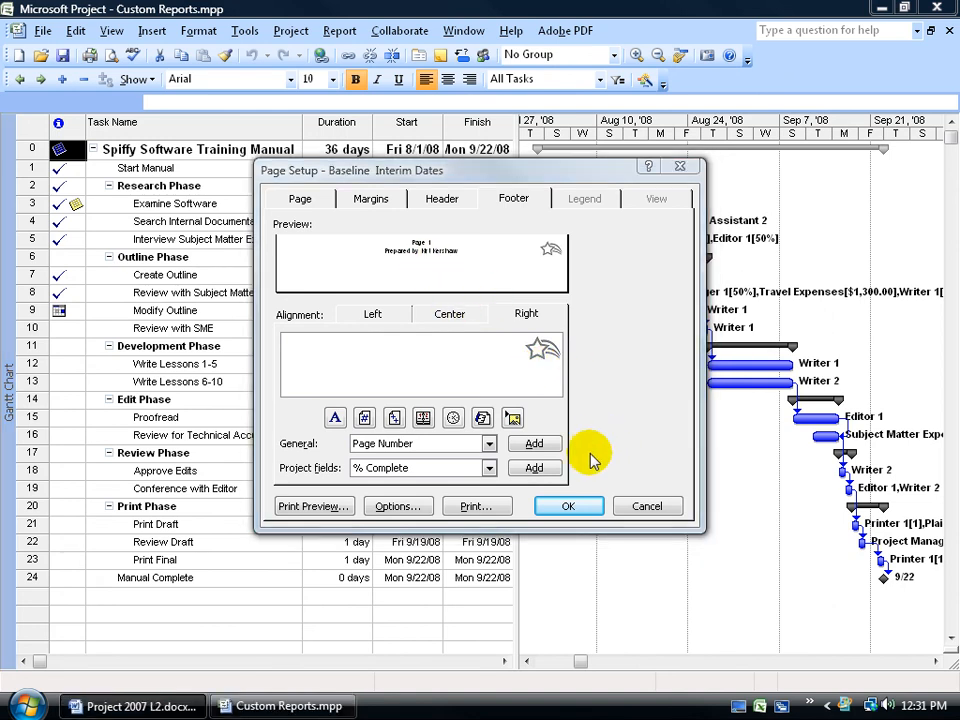
- Preview the report, zooming in on the header and footer to examine them, and close the preview
left_click(312, 506)
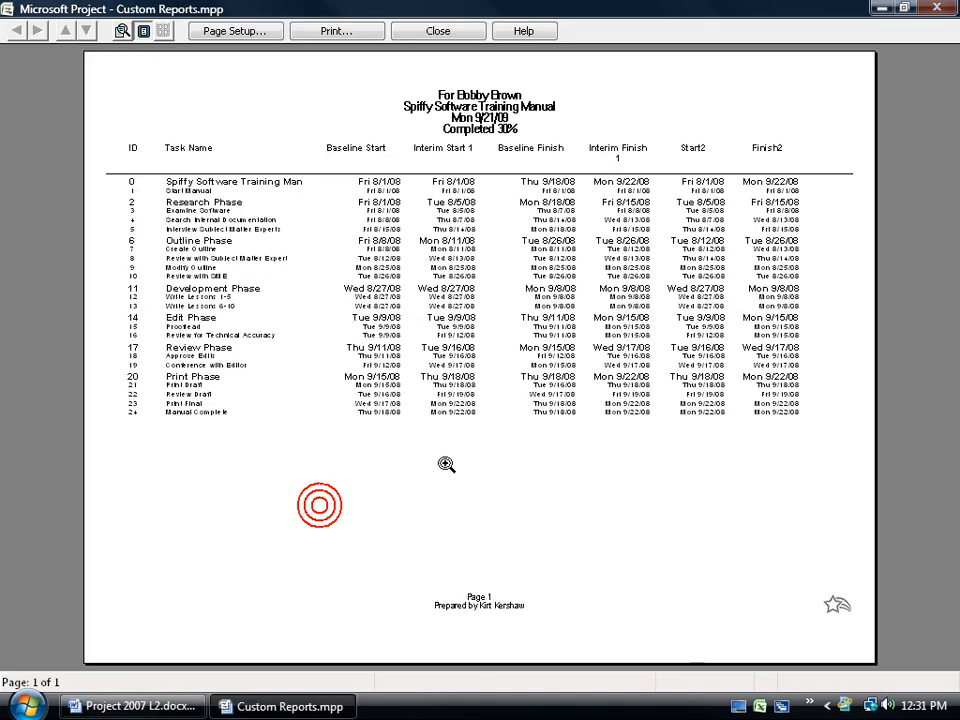
left_click(476, 112)
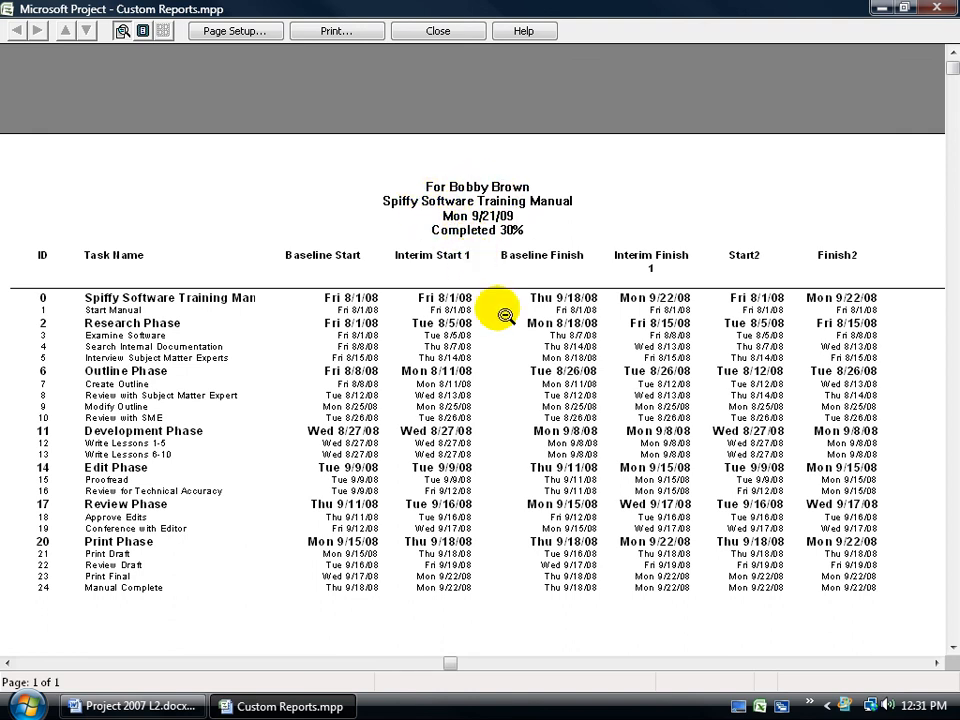
left_click(627, 442)
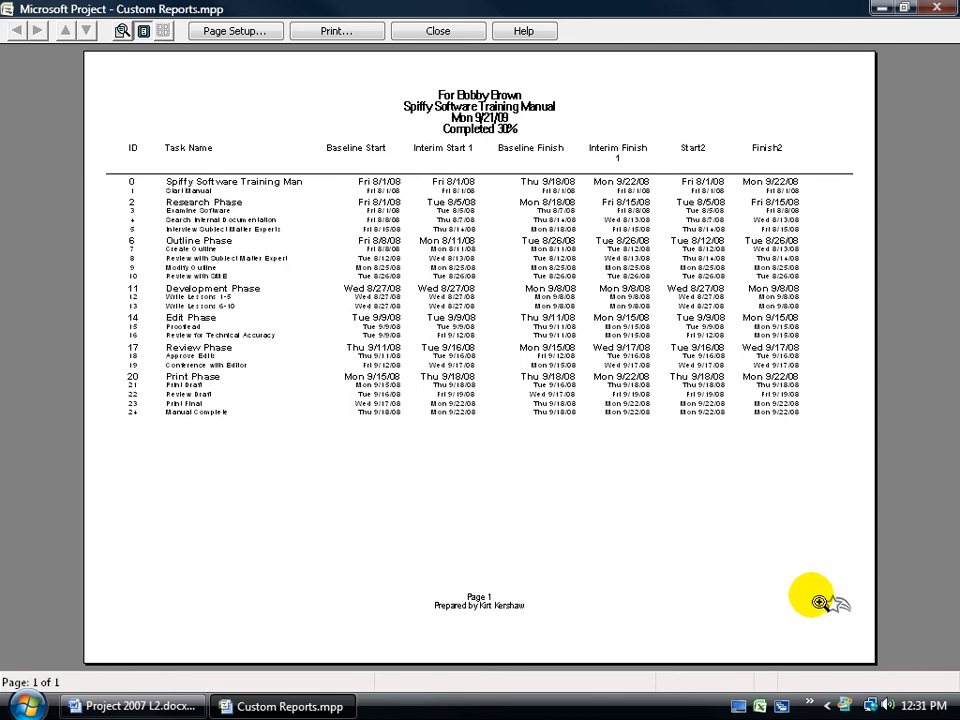
left_click(828, 606)
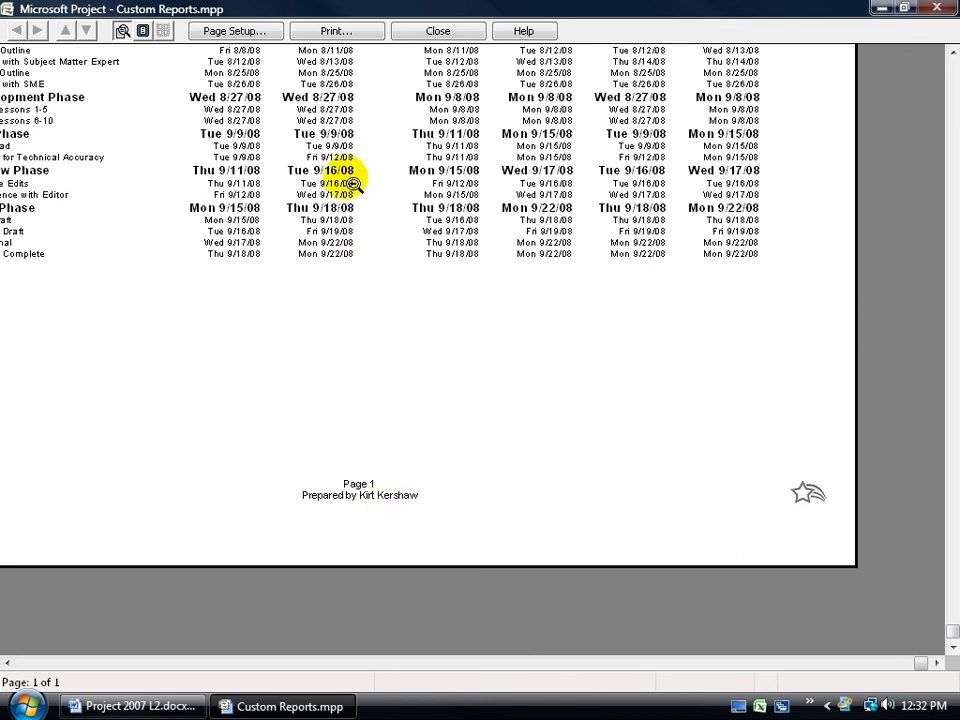
left_click(440, 33)
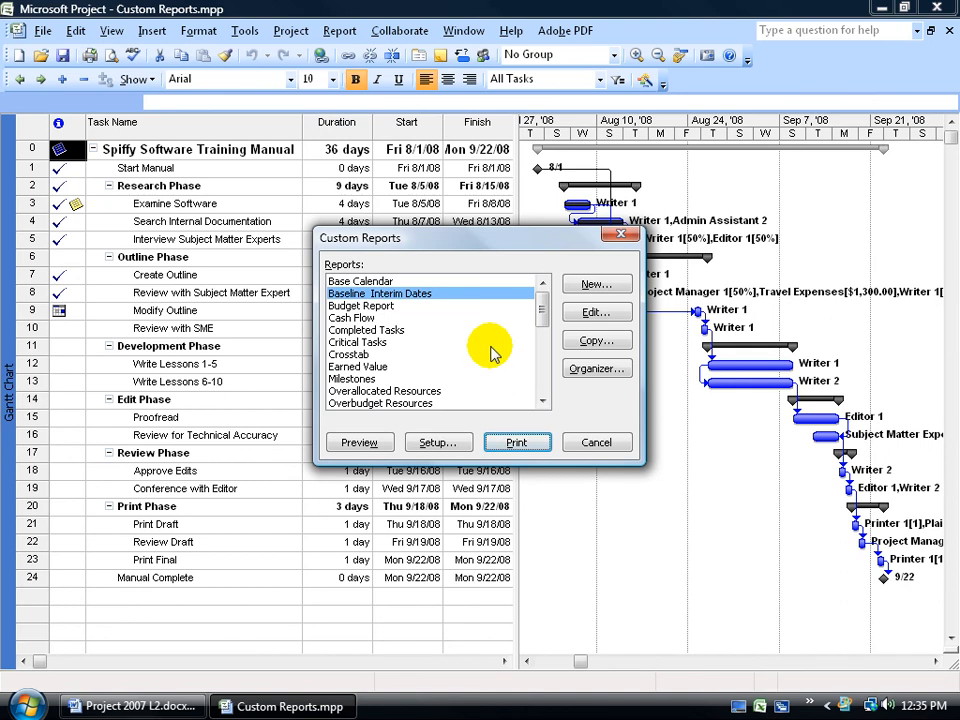
- Open the Organizer and select the Baseline Interim Dates report in the Custom Reports.mpp list
left_click(597, 370)
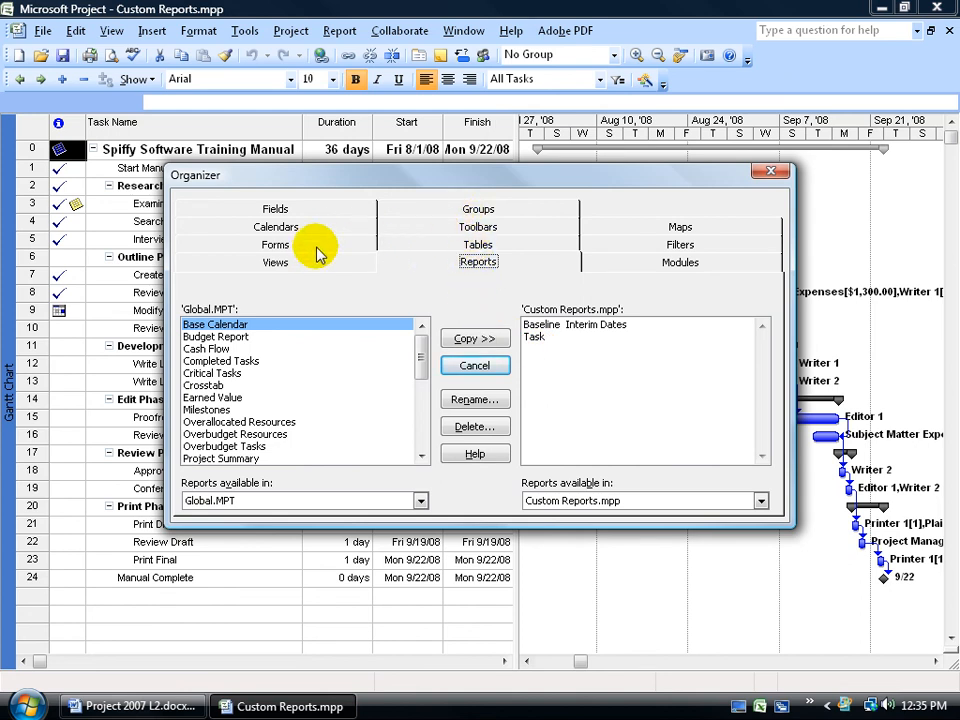
left_click(558, 326)
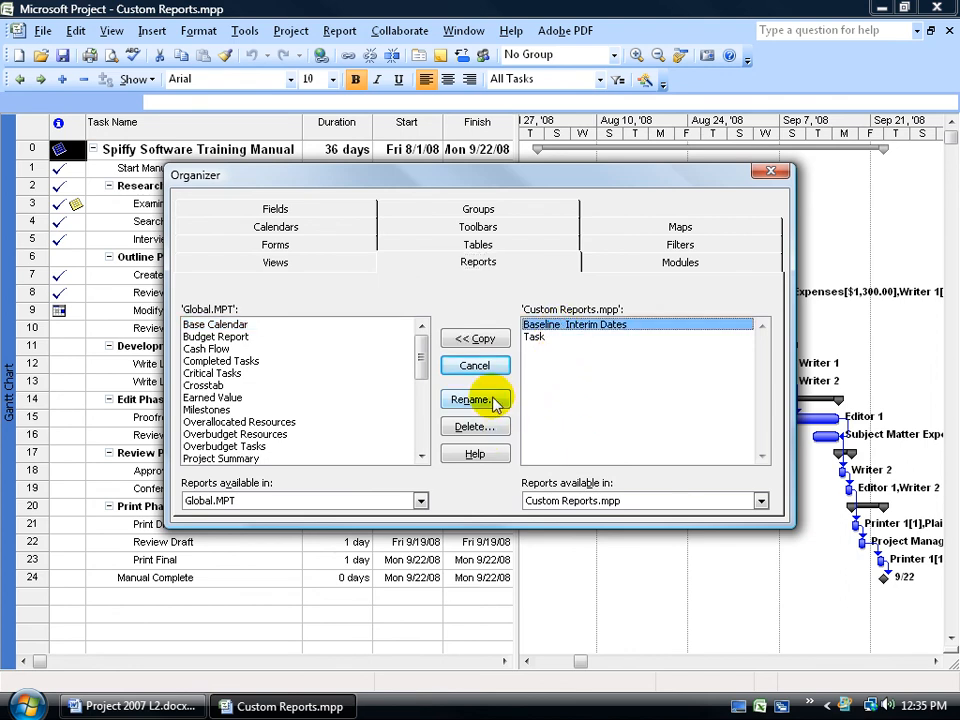